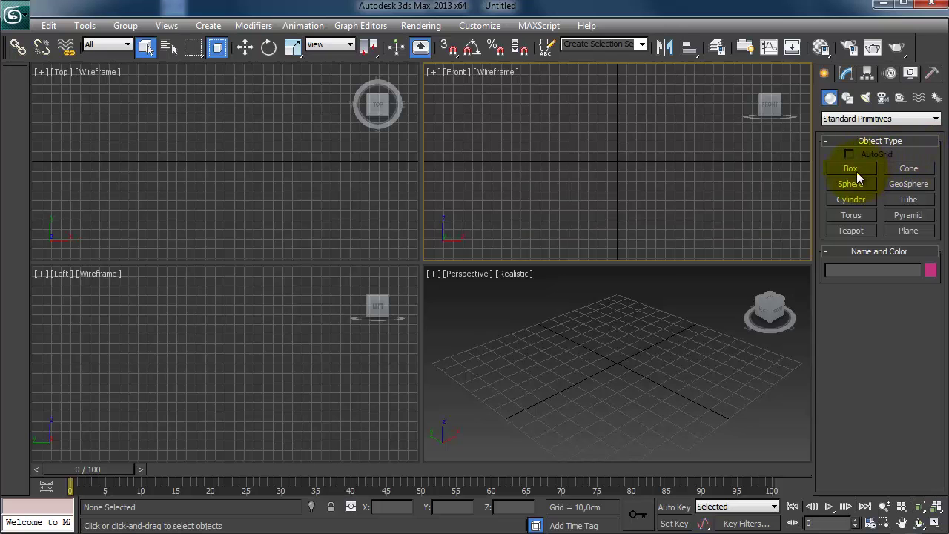
- Create a box in the Top viewport about 89.8 cm long, 110.6 cm wide and 39.2 cm high
left_click(853, 169)
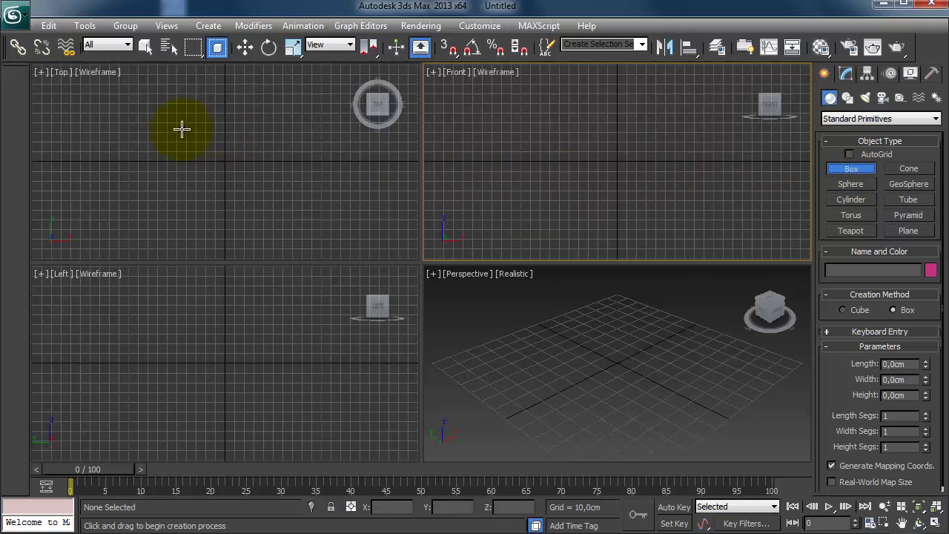
left_click(157, 113)
left_click_drag(157, 113, 264, 200)
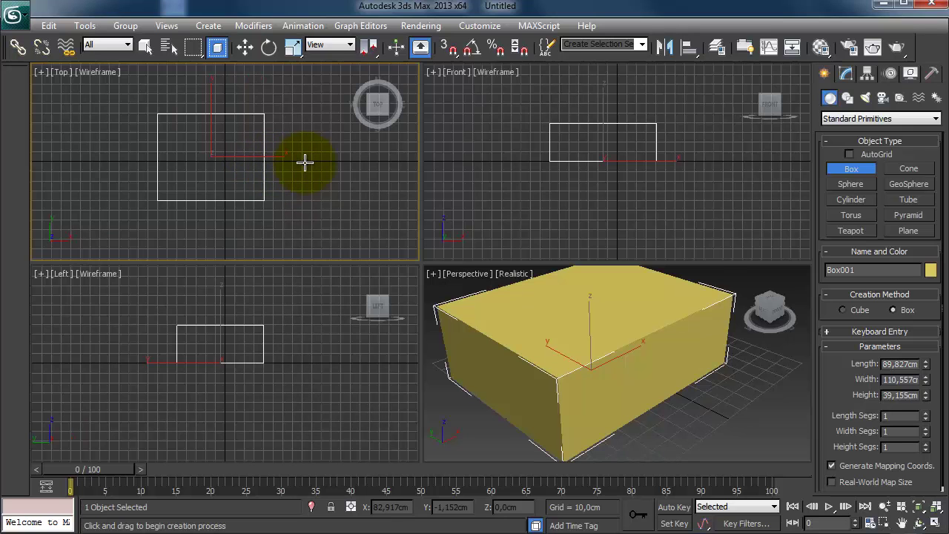
key("q")
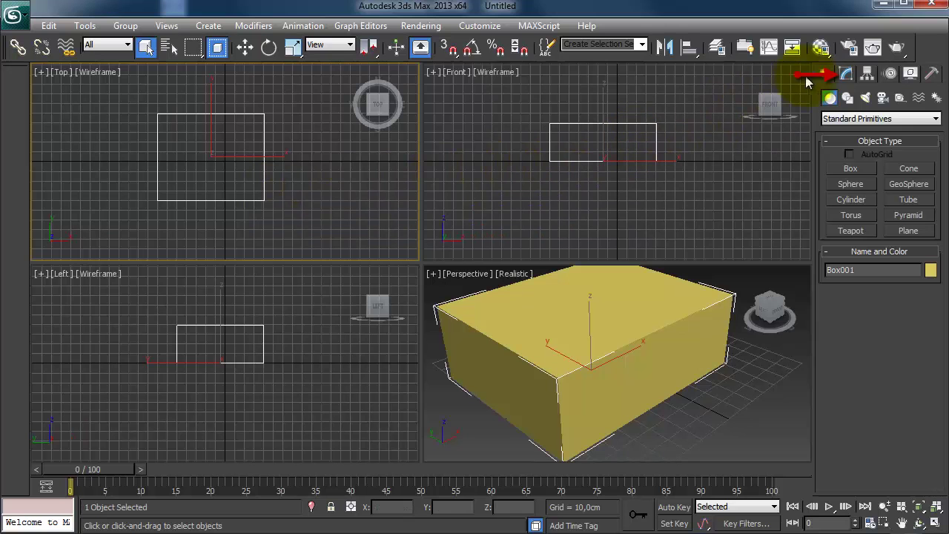
- Reduce the box to about 53 cm length, 44.2 cm width and 32.1 cm height, and delete it
left_click(845, 75)
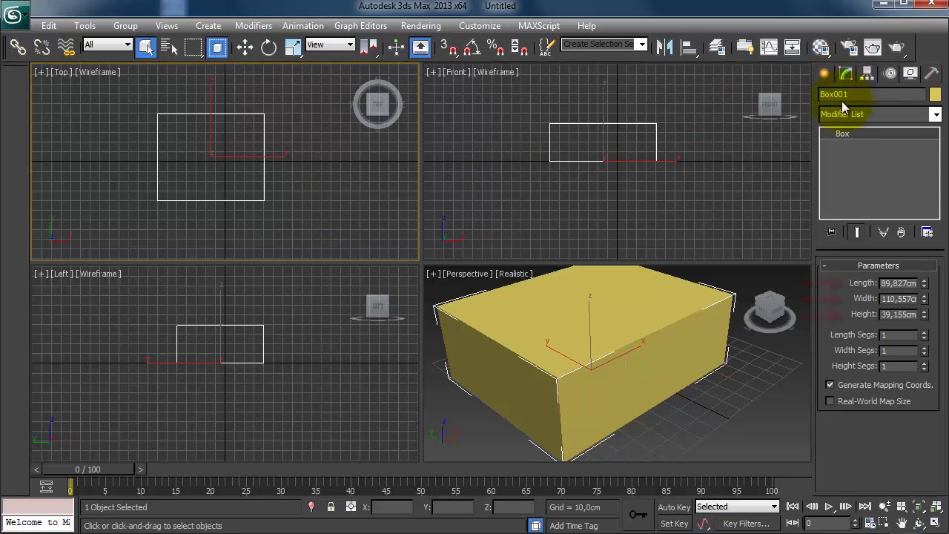
left_click_drag(923, 284, 925, 332)
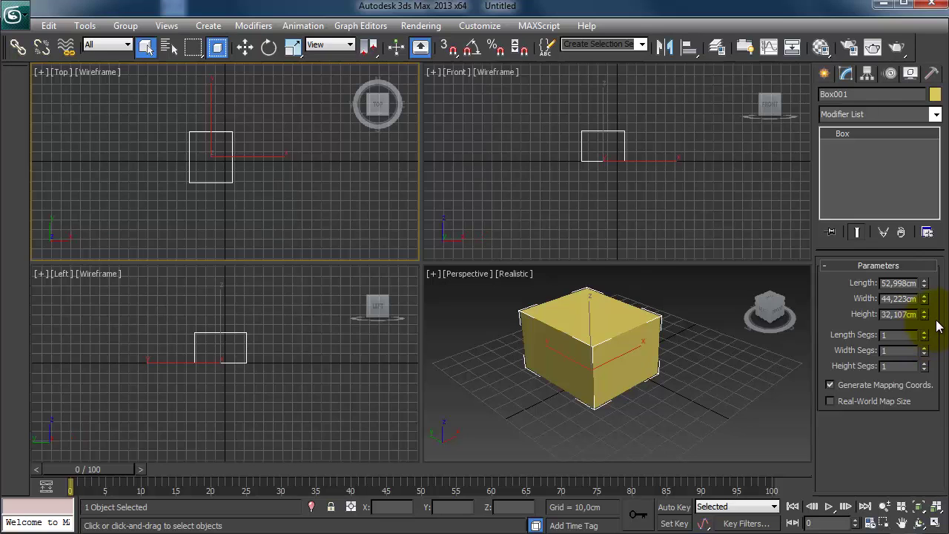
key("Delete")
left_click(700, 377)
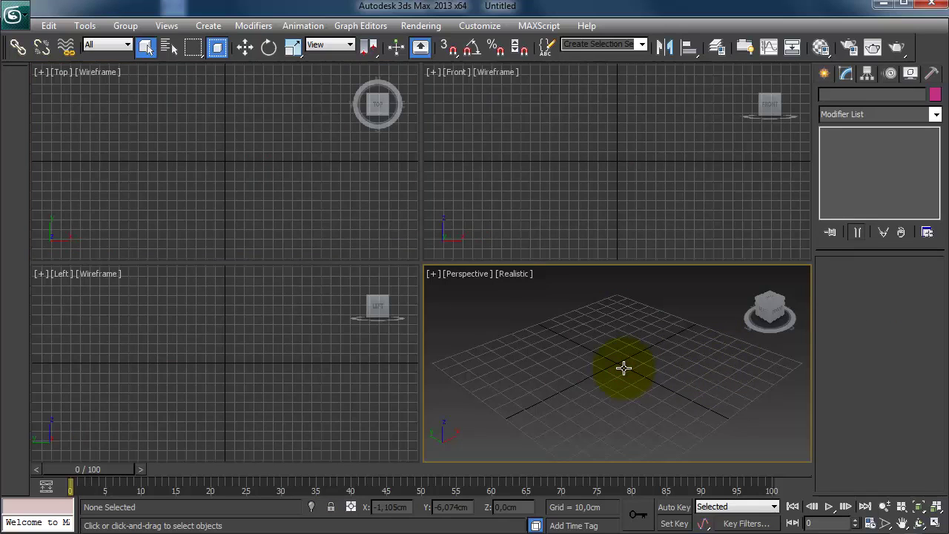
- Create a cylinder centred on the origin in the Top viewport, with a radius of about 45.6 cm and height of about 36.1 cm
left_click(823, 76)
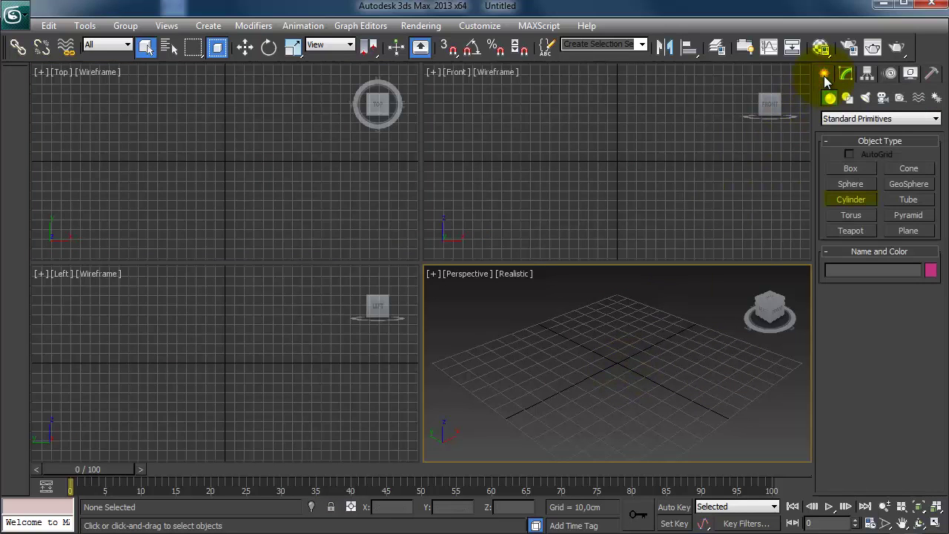
left_click(852, 199)
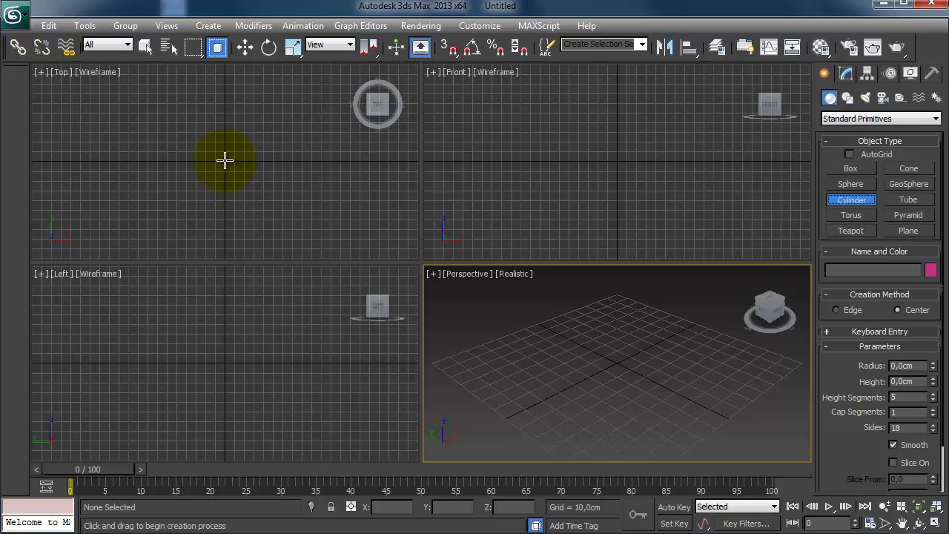
left_click_drag(225, 160, 254, 193)
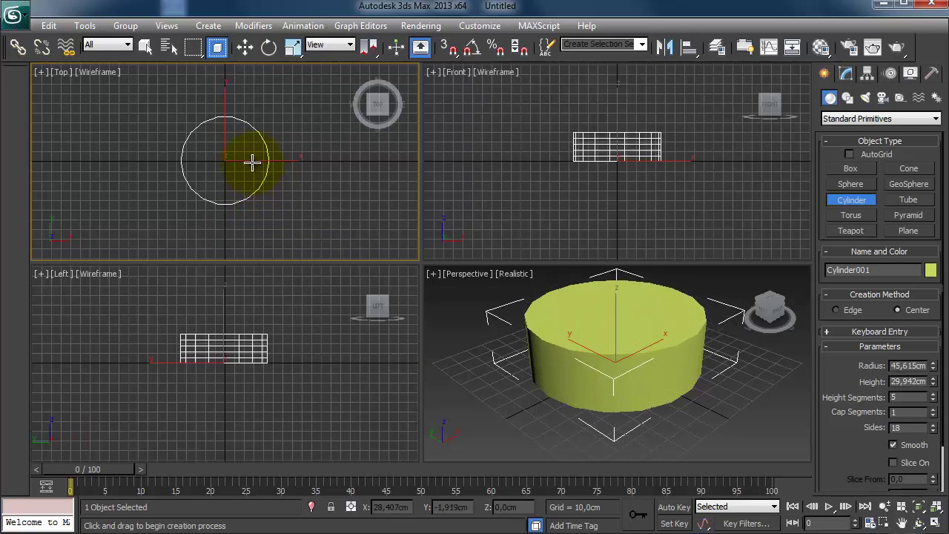
left_click(250, 157)
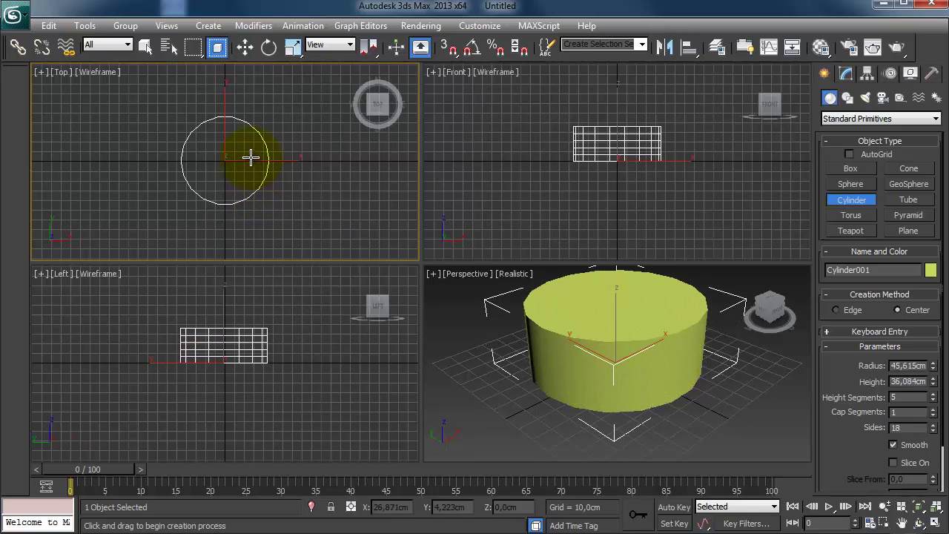
right_click(314, 161)
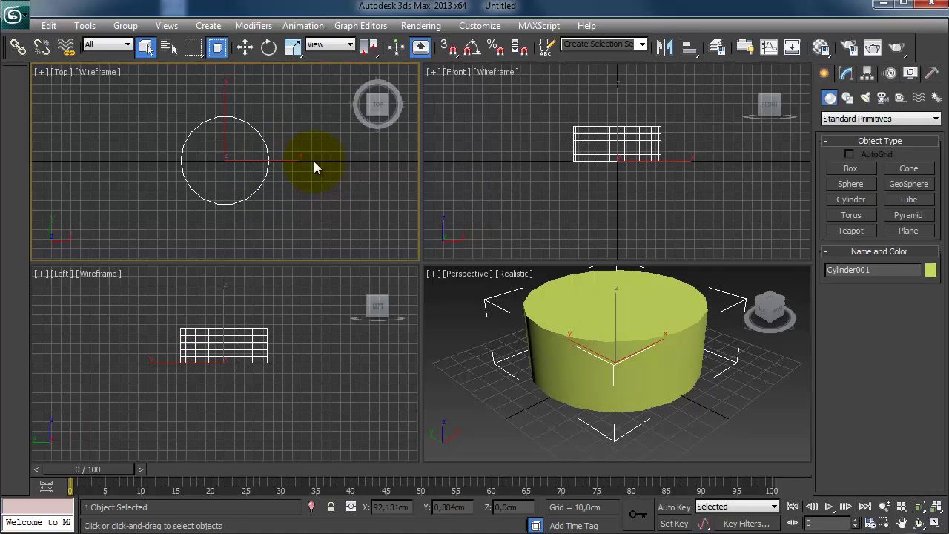
- Reduce the cylinder to a radius of about 23.3 cm and a height of about 35.7 cm, and delete it
left_click(846, 74)
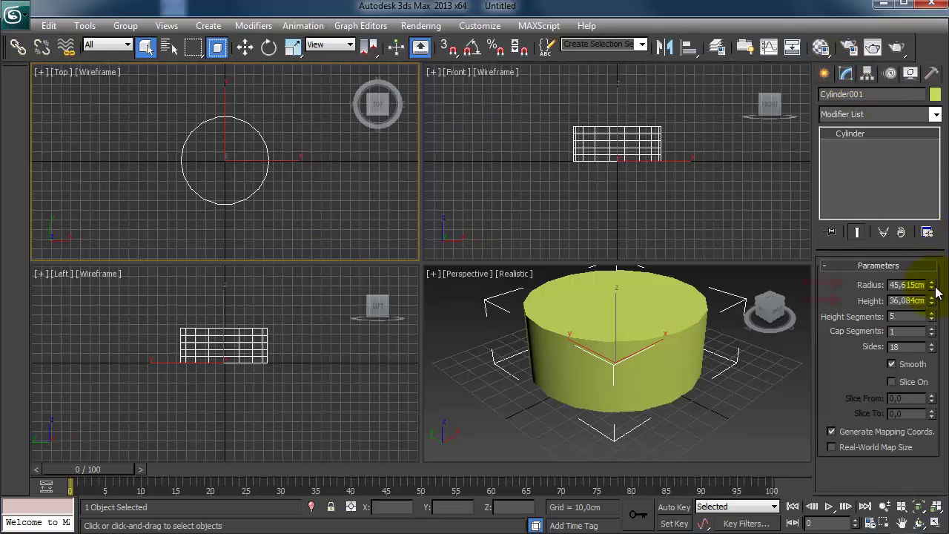
left_click_drag(932, 288, 944, 310)
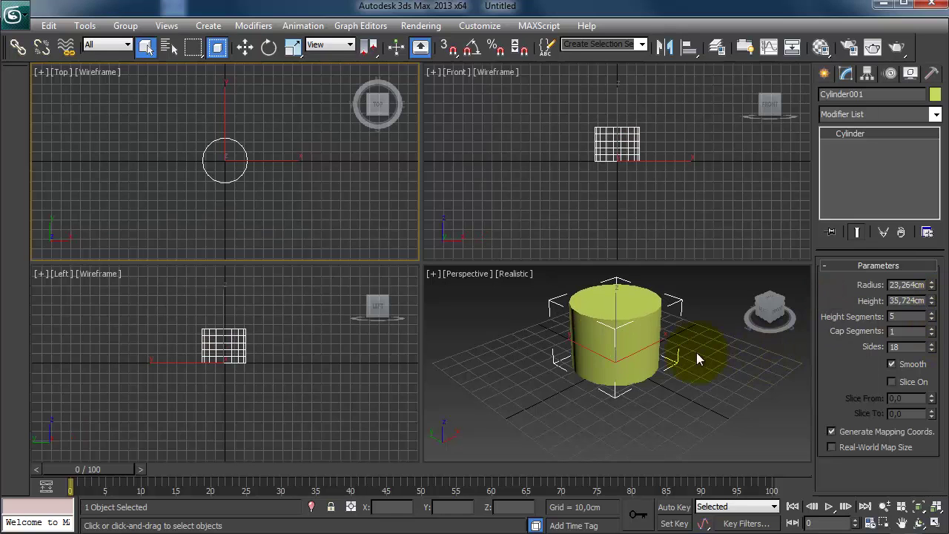
key("Delete")
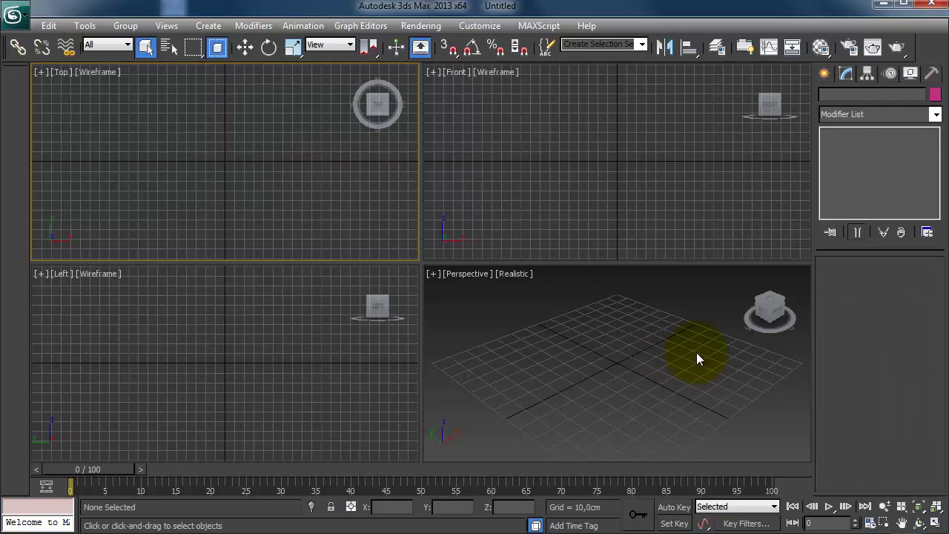
- Create a sphere centred on the origin in the Top viewport with a radius of about 28.8 cm
left_click(824, 74)
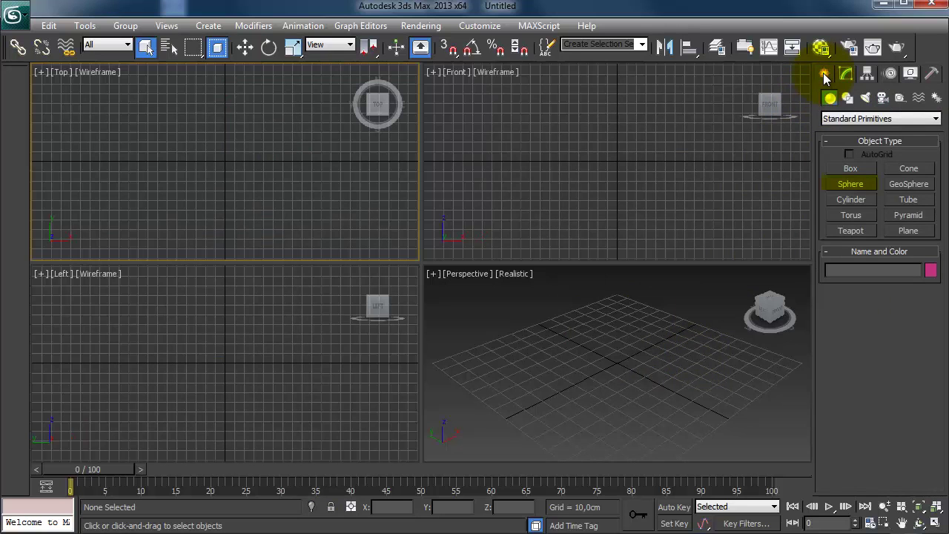
left_click(868, 185)
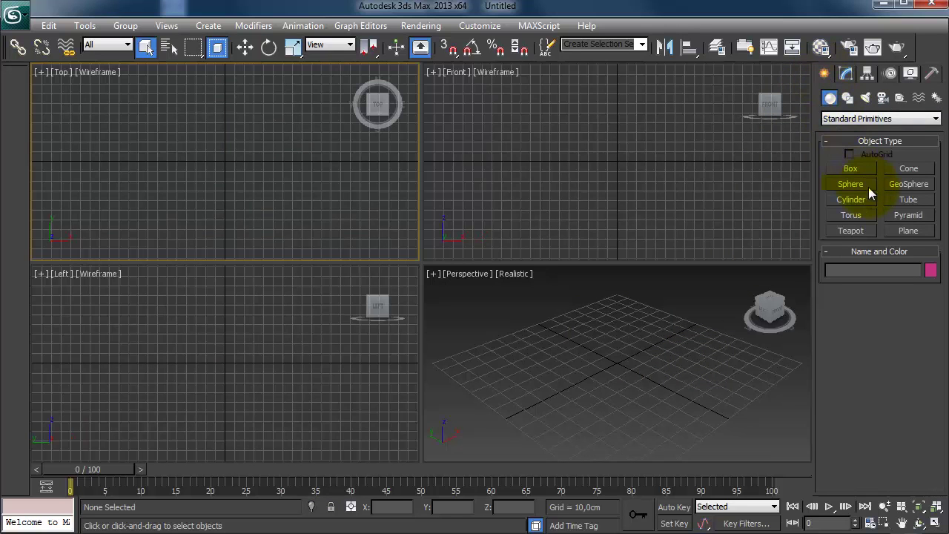
left_click(868, 186)
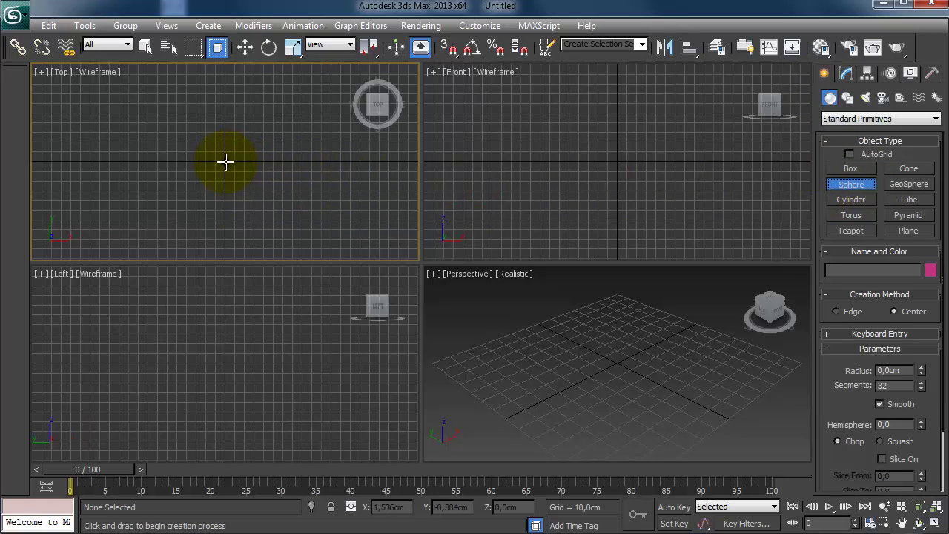
left_click_drag(226, 161, 244, 181)
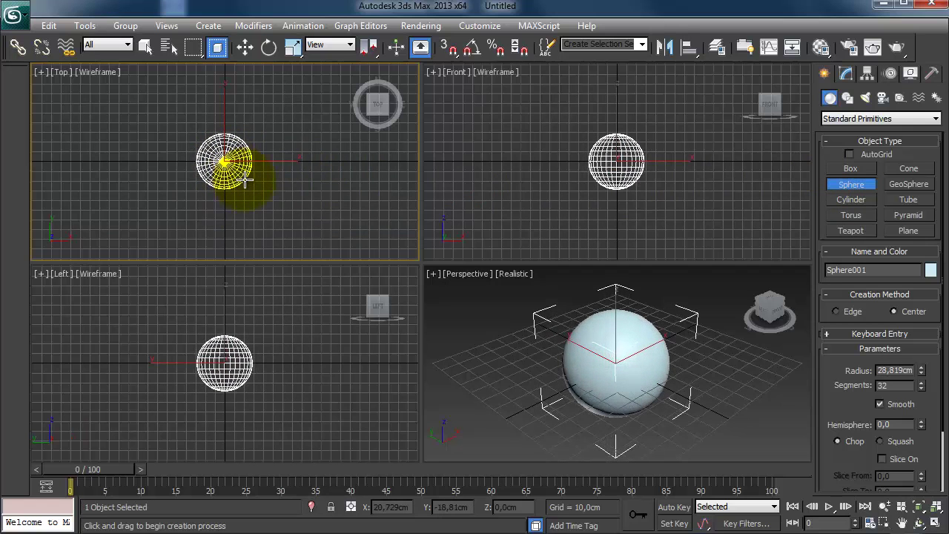
right_click(271, 184)
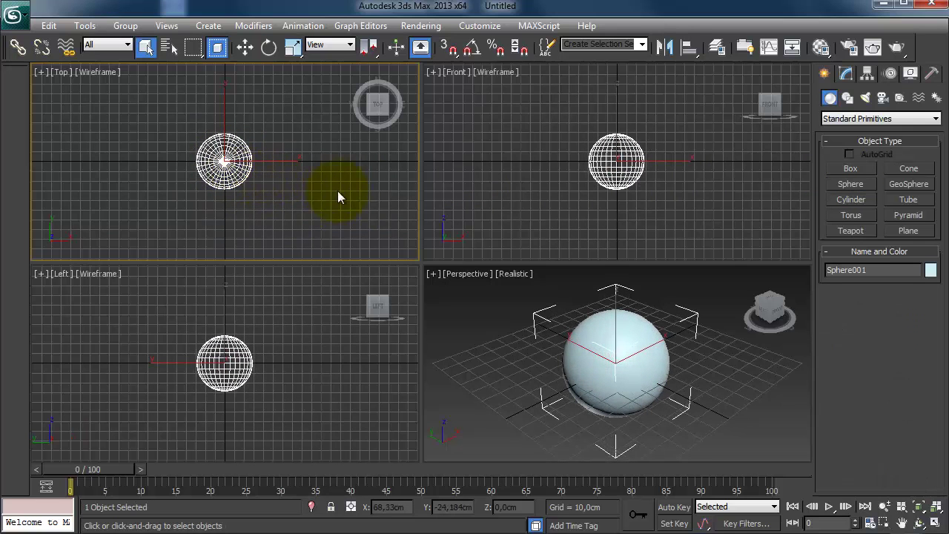
- Adjust the sphere's radius parameter and delete the sphere
left_click(846, 73)
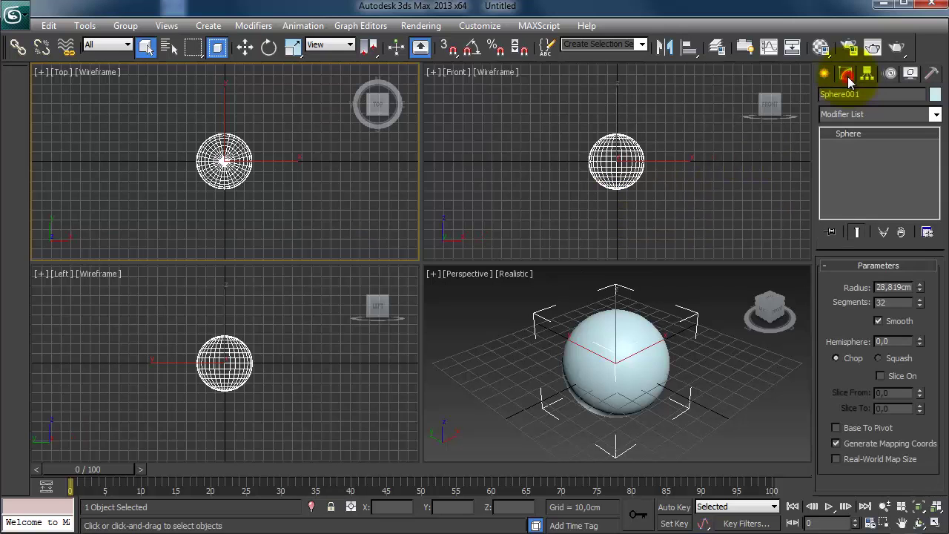
mouse_move(919, 287)
left_mouse_down()
mouse_move(925, 317)
mouse_move(923, 291)
left_mouse_up()
key("Delete")
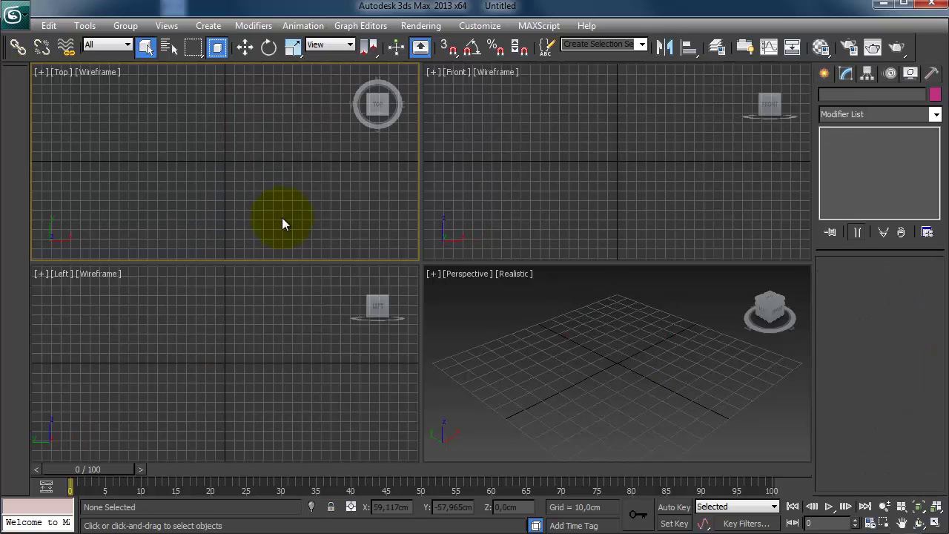
- Create a rectangular plane around the origin in the Top viewport, about 120.5 cm long and 159.7 cm wide
left_click(821, 73)
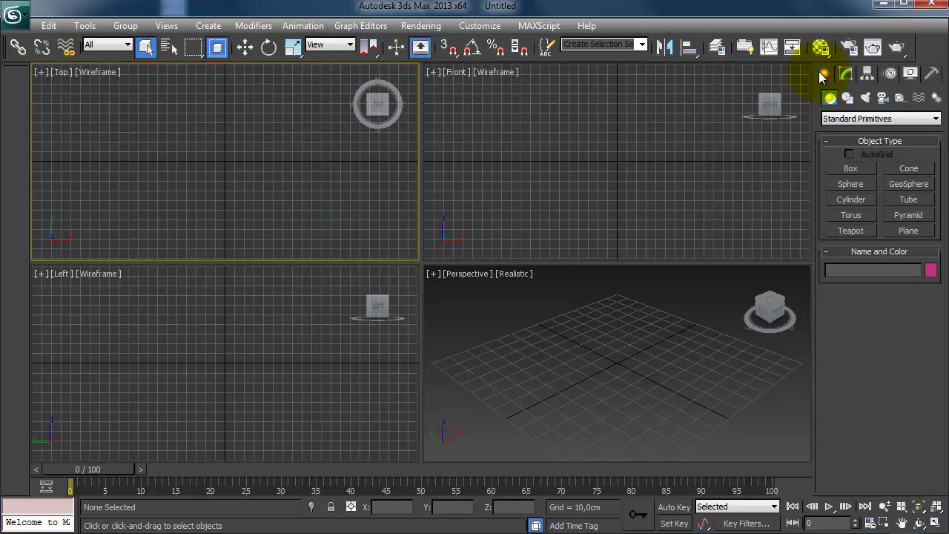
left_click(909, 231)
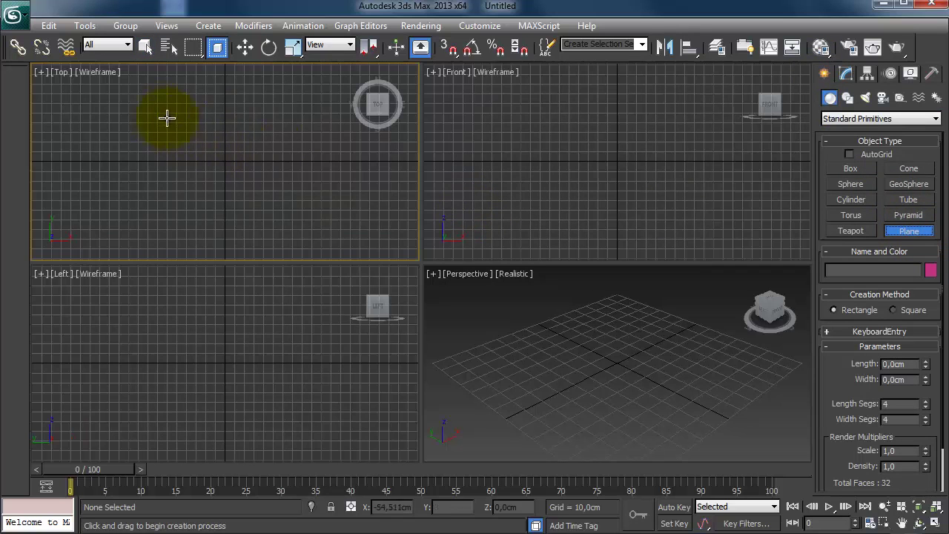
left_click_drag(147, 105, 302, 220)
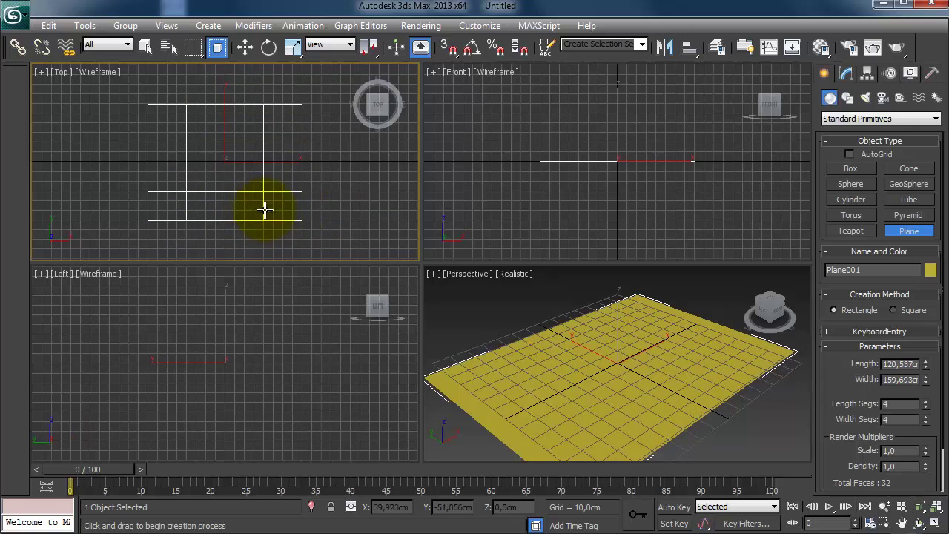
right_click(332, 215)
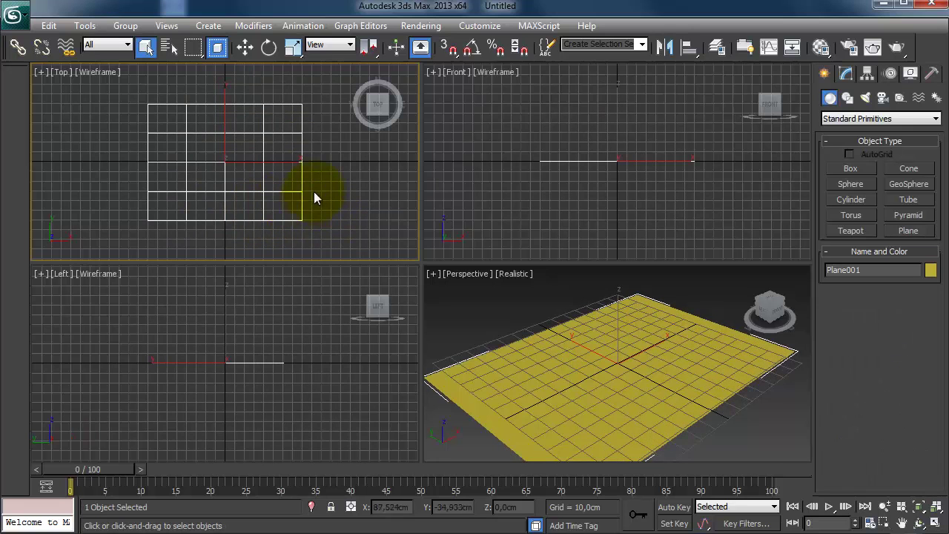
- Reduce the plane to about 89.2 cm length and 97.4 cm width, and delete it
left_click(845, 74)
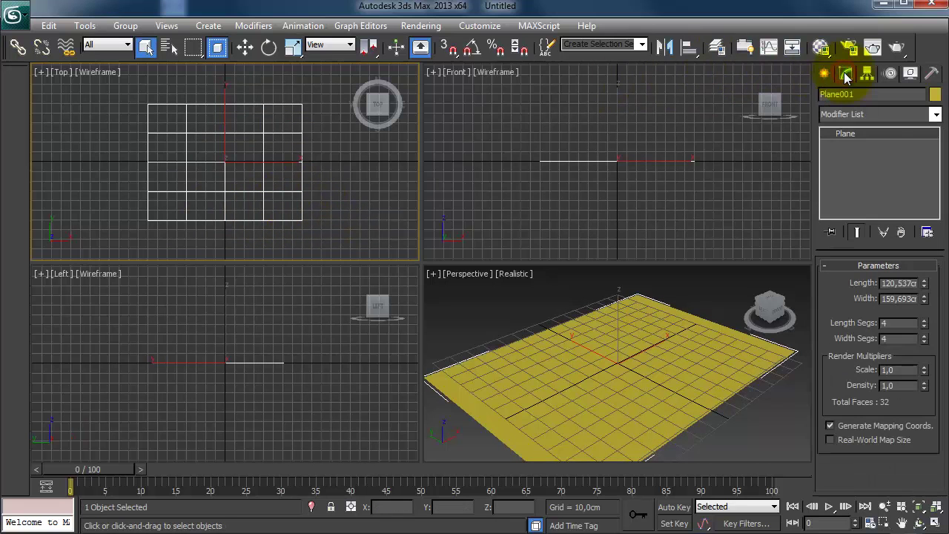
left_click_drag(924, 284, 931, 331)
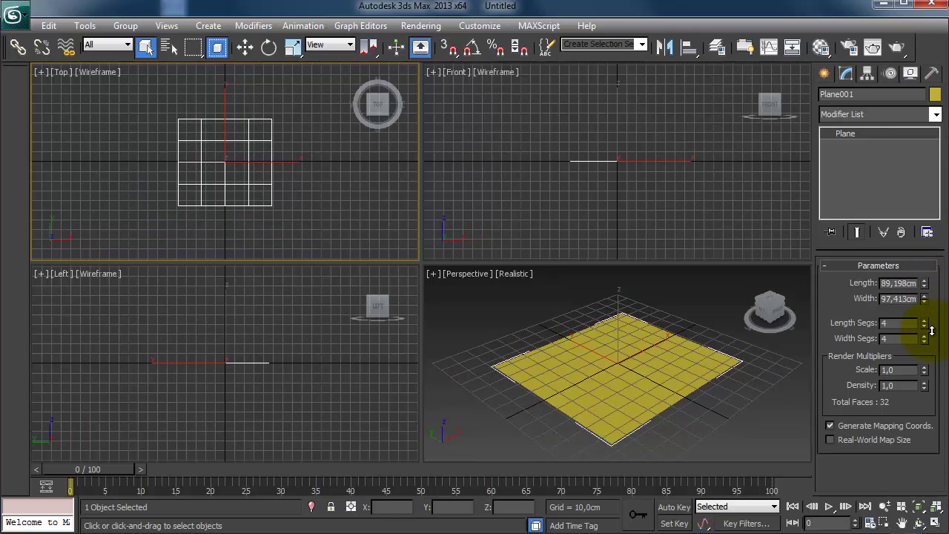
right_click(743, 413)
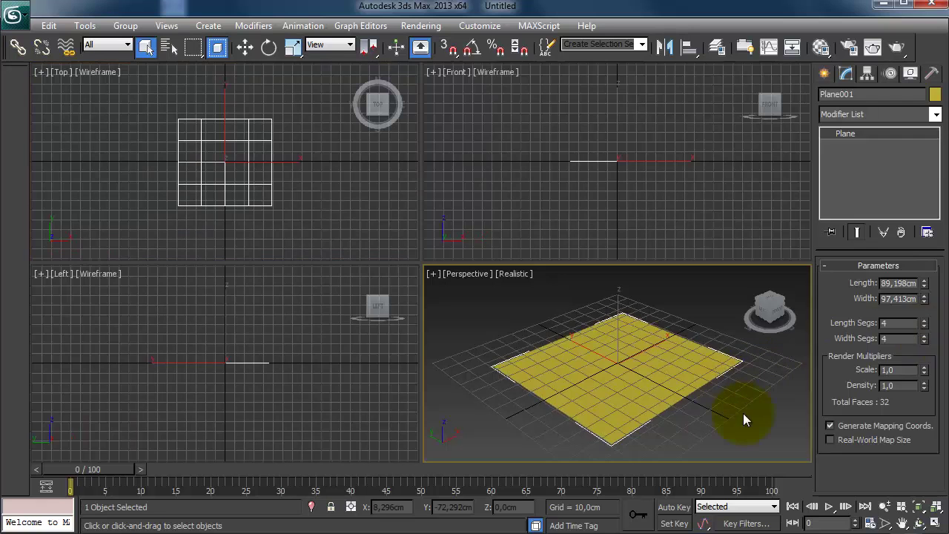
key("Delete")
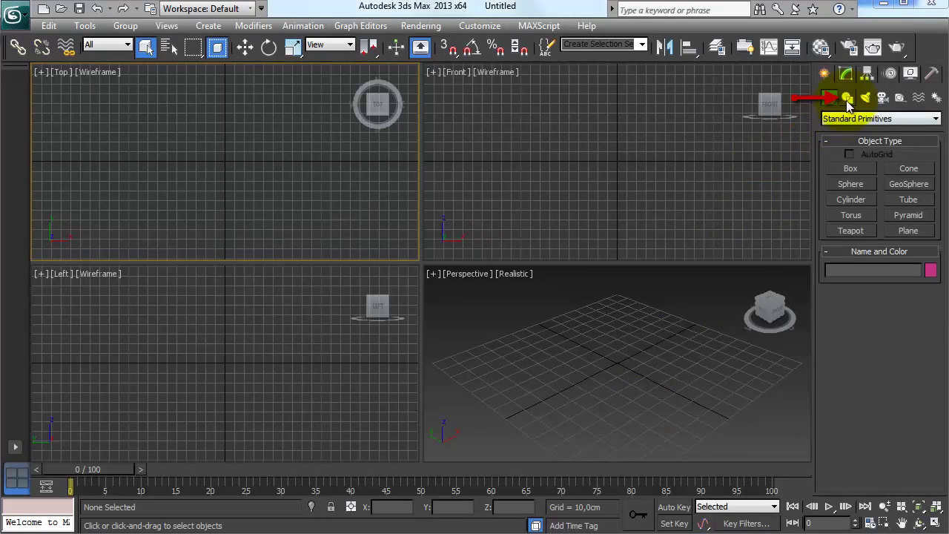
- Draw an irregular four-sided spline with the Line tool in the Top viewport, closing it at its starting vertex
left_click(846, 101)
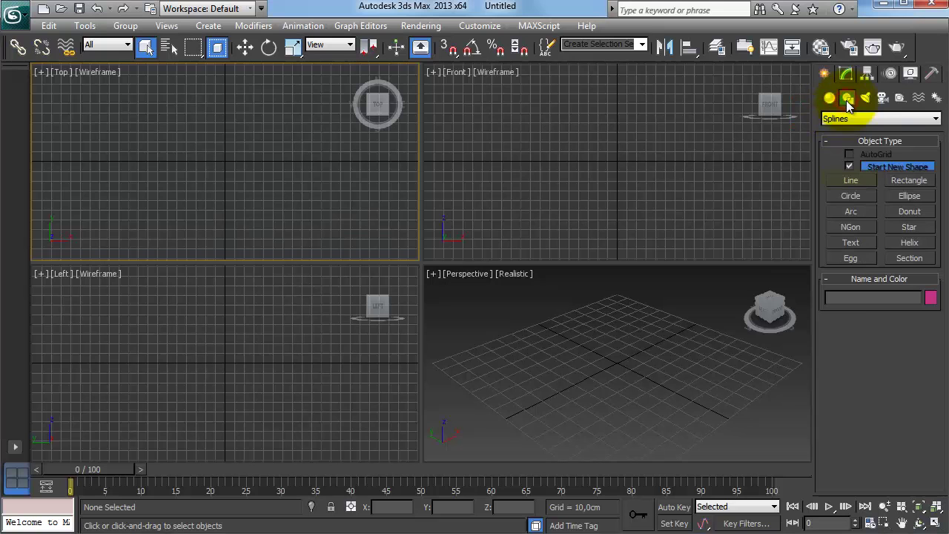
left_click(847, 185)
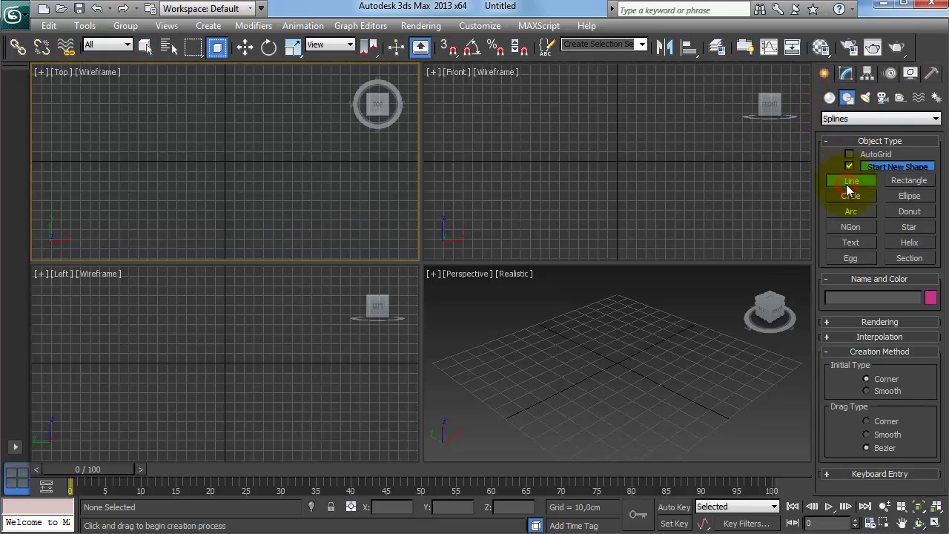
left_click(117, 184)
left_click(203, 107)
left_click(312, 132)
left_click(331, 209)
left_click(264, 215)
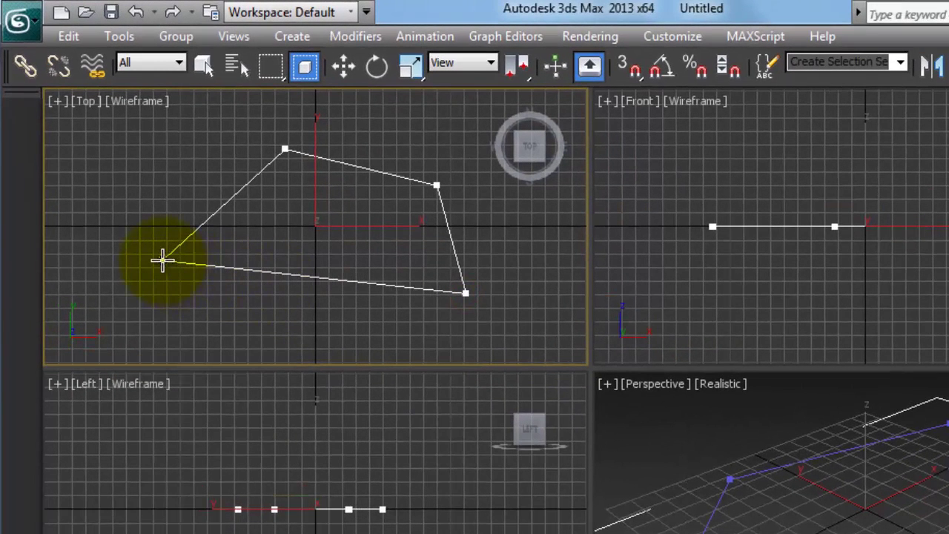
left_click(156, 247)
left_click(296, 478)
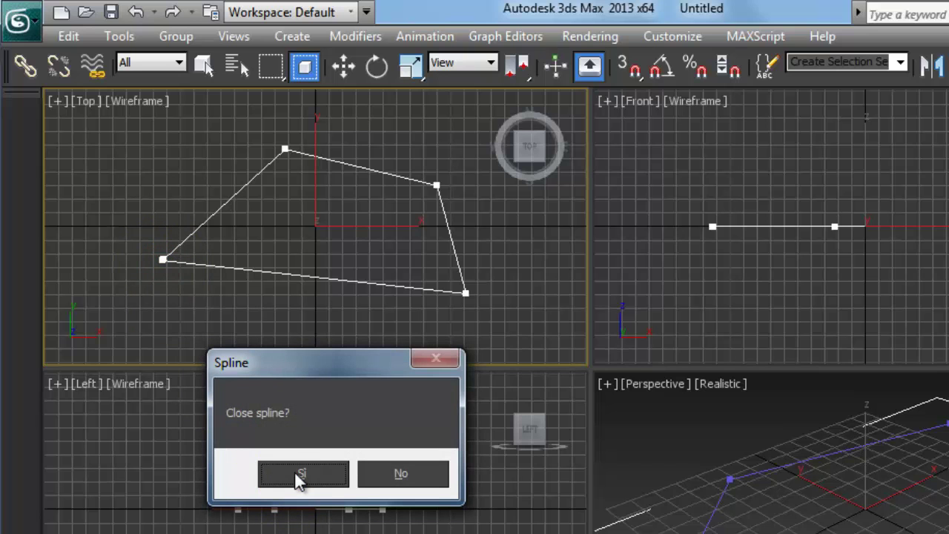
left_click(297, 474)
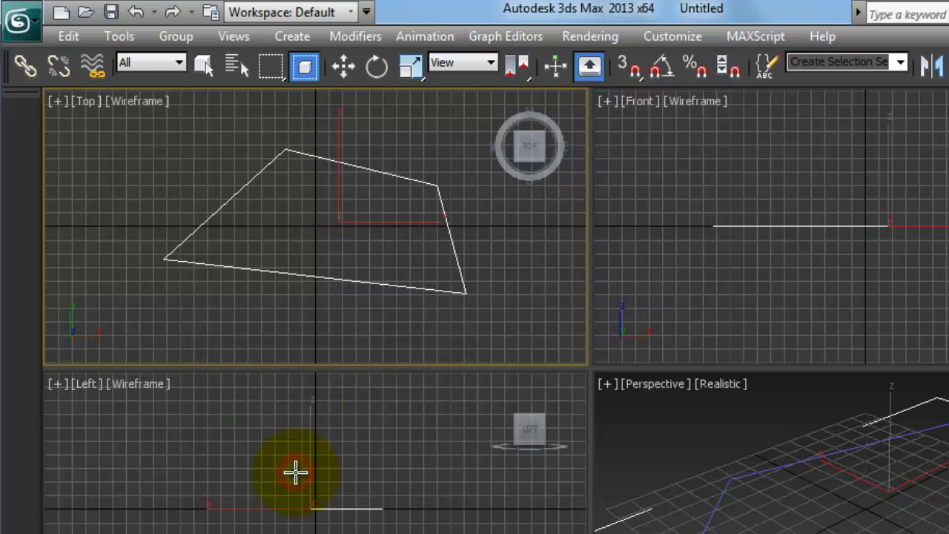
right_click(356, 332)
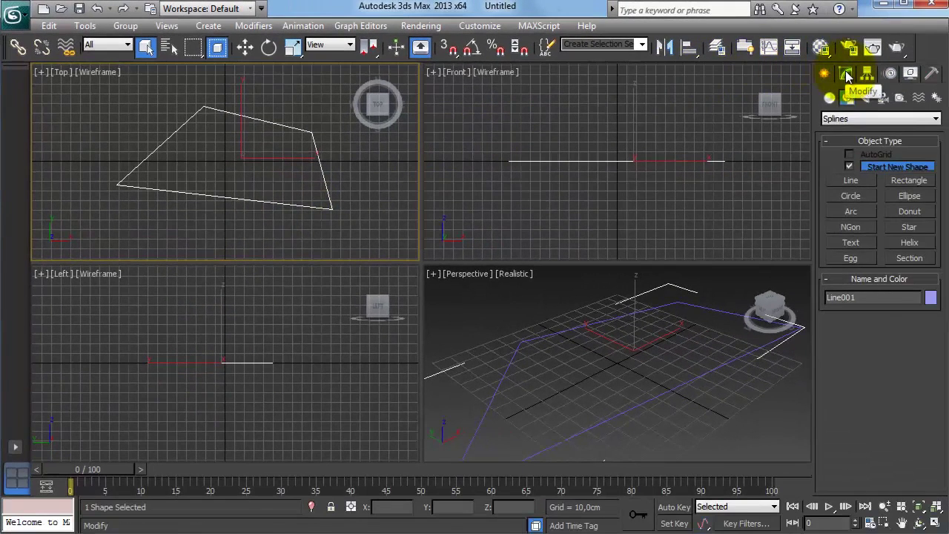
- Enable the closed four-sided spline's thickness in both the renderer and the viewport
left_click(948, 86)
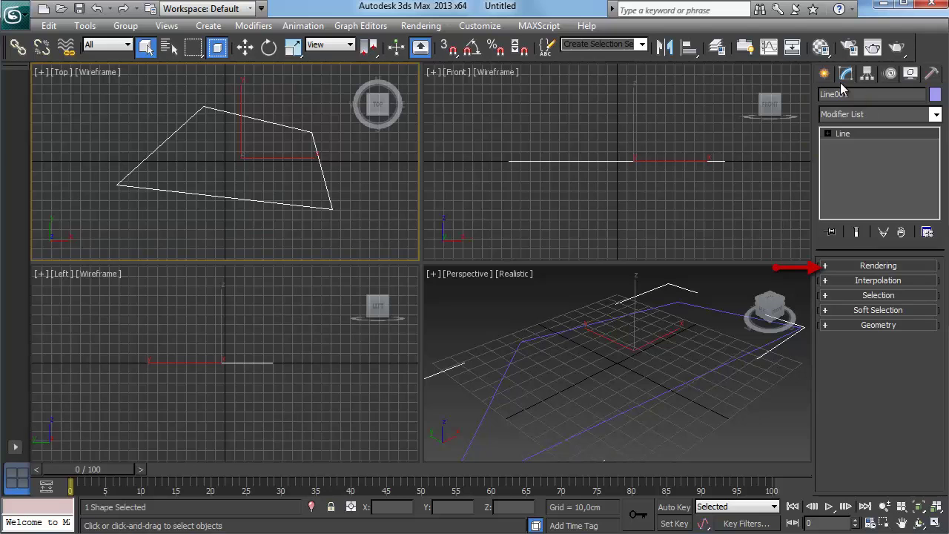
left_click(825, 267)
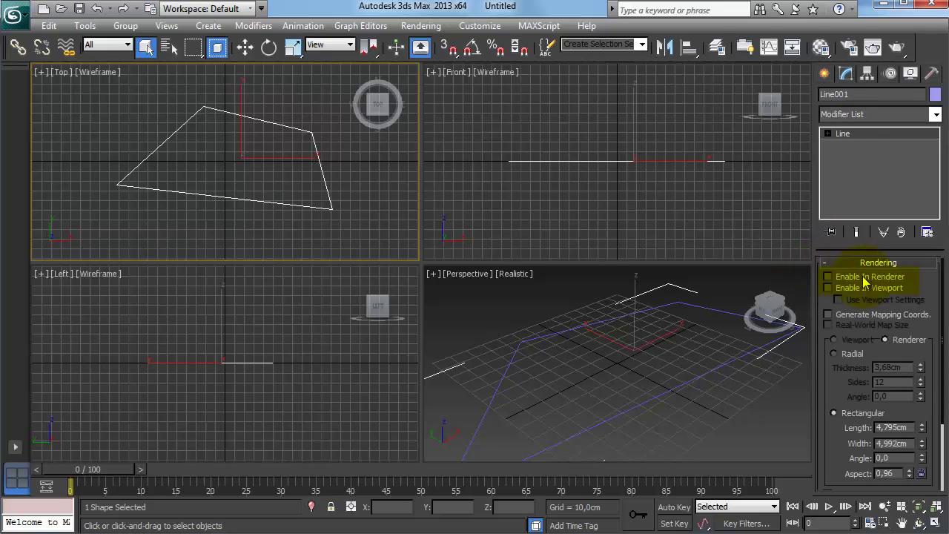
left_click(865, 277)
left_click(857, 289)
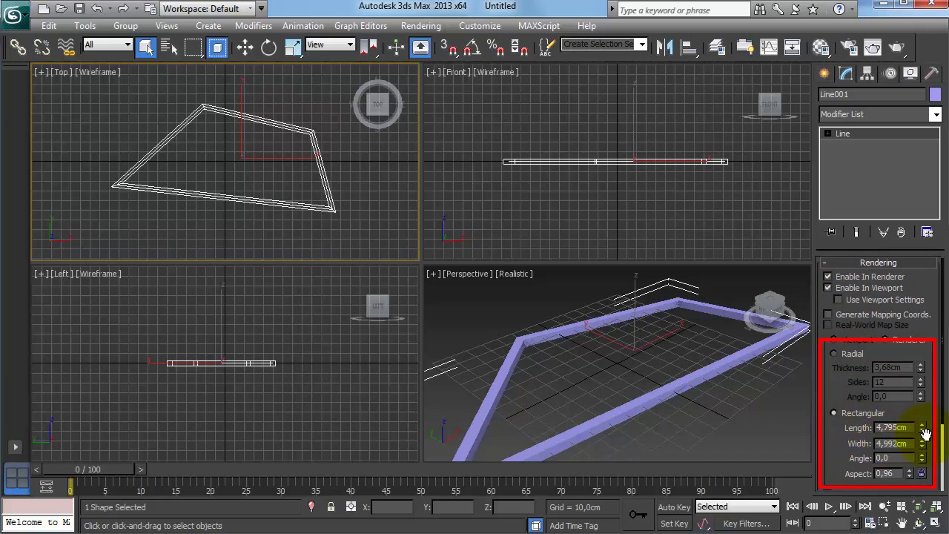
- Enlarge the spline's rectangular section to about 11.7 cm by 7.6 cm, and switch to a radial section about 10.3 cm thick
left_click_drag(922, 428, 900, 394)
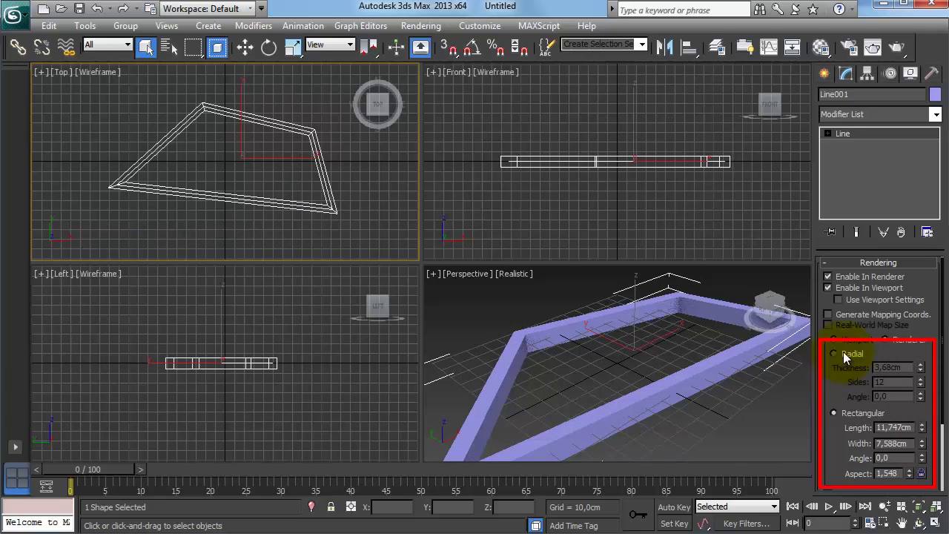
left_click(843, 352)
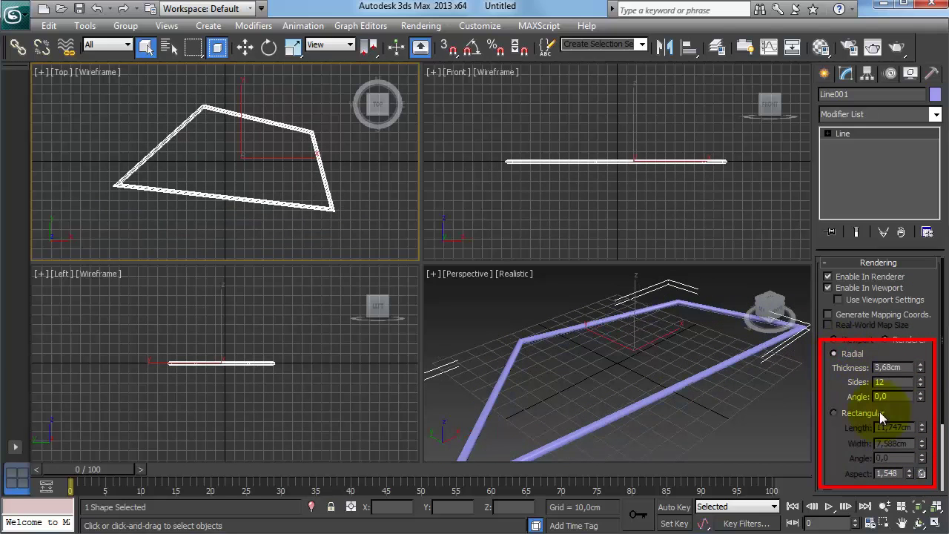
left_click_drag(920, 368, 886, 220)
- Turn off the four-sided spline's renderer and viewport thickness, and delete the spline
left_click(827, 276)
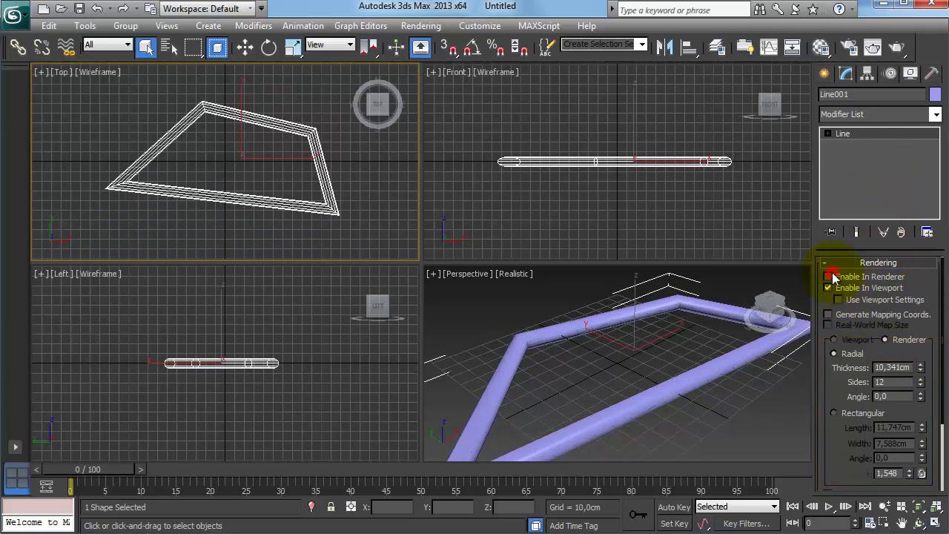
left_click(827, 288)
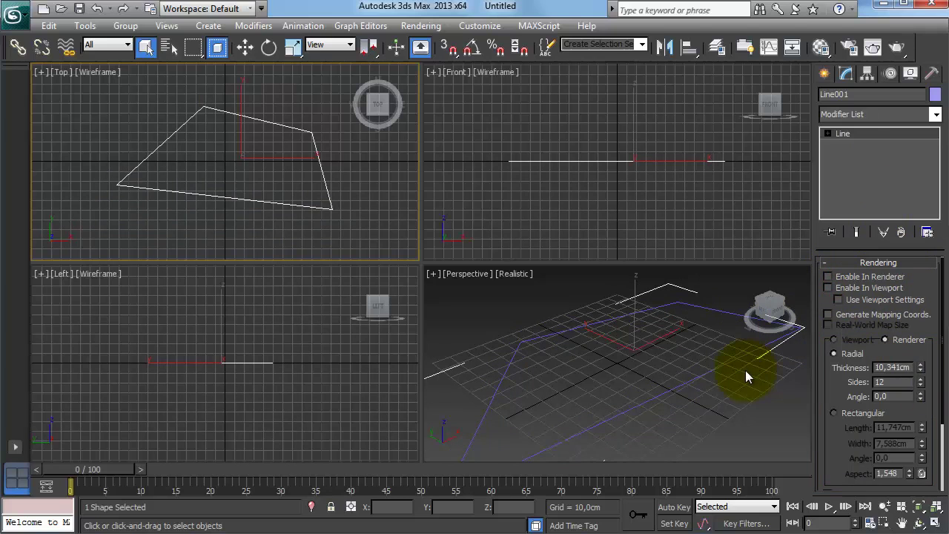
key("Delete")
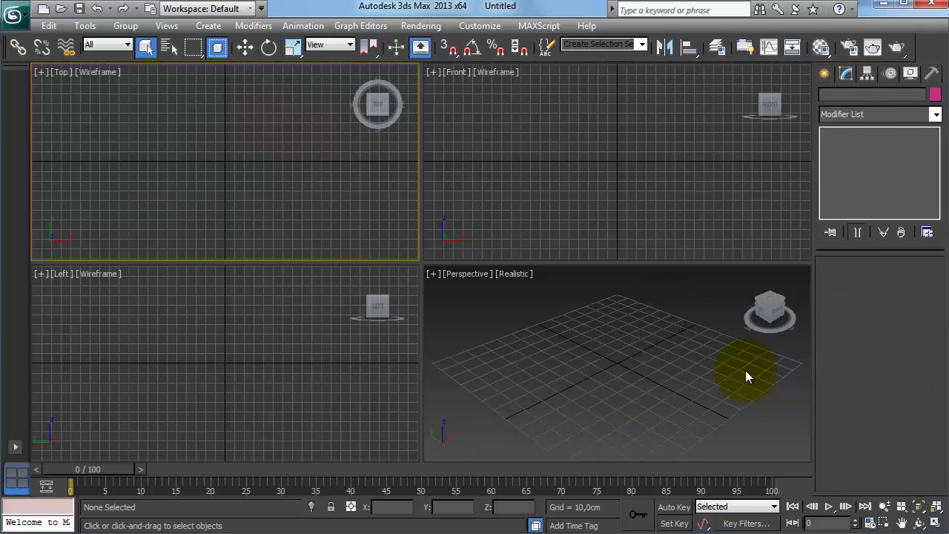
- Draw a rectangle spline around the origin in the Top viewport, about 90.6 cm long and 162.8 cm wide
left_click(824, 72)
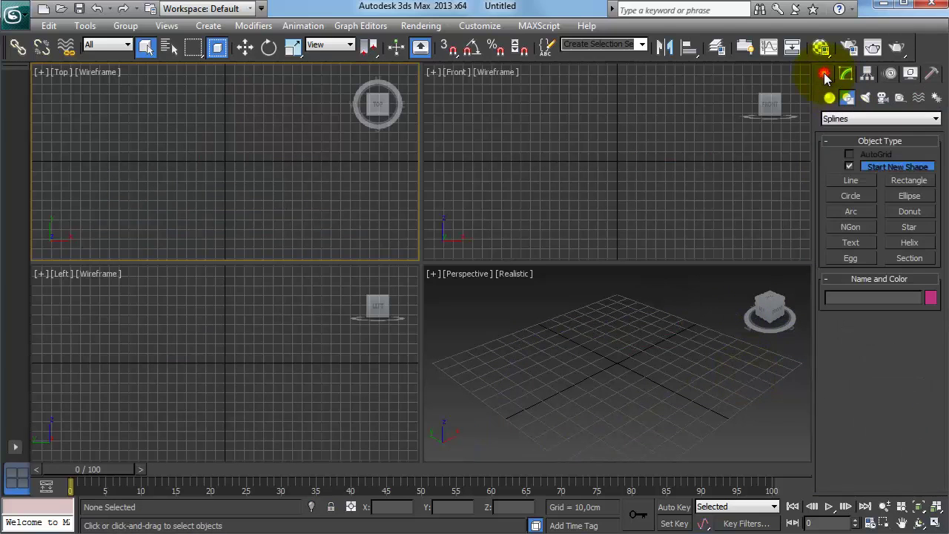
left_click(911, 182)
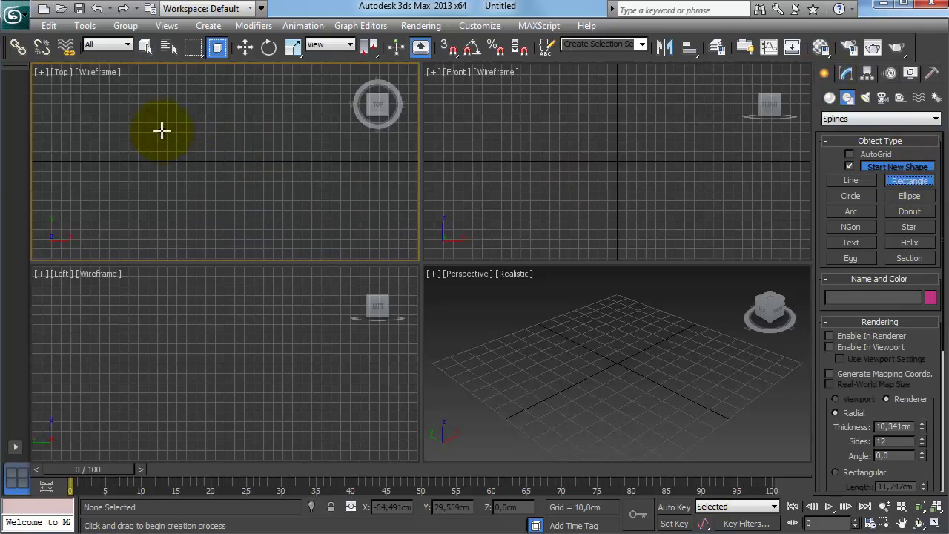
left_click_drag(138, 123, 294, 211)
right_click(330, 212)
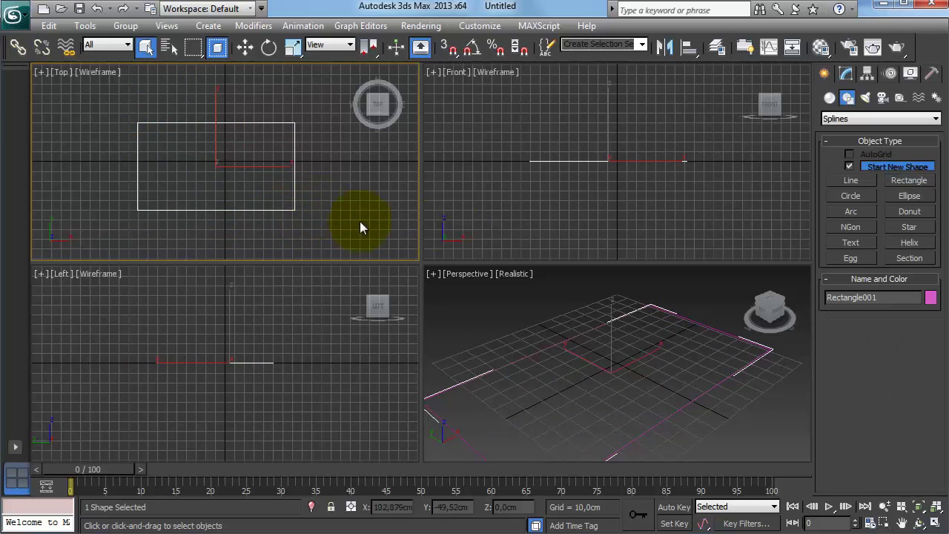
- Enable the rectangle's thickness in the renderer and viewport, and set its radial thickness to about 9.2 cm
left_click(847, 73)
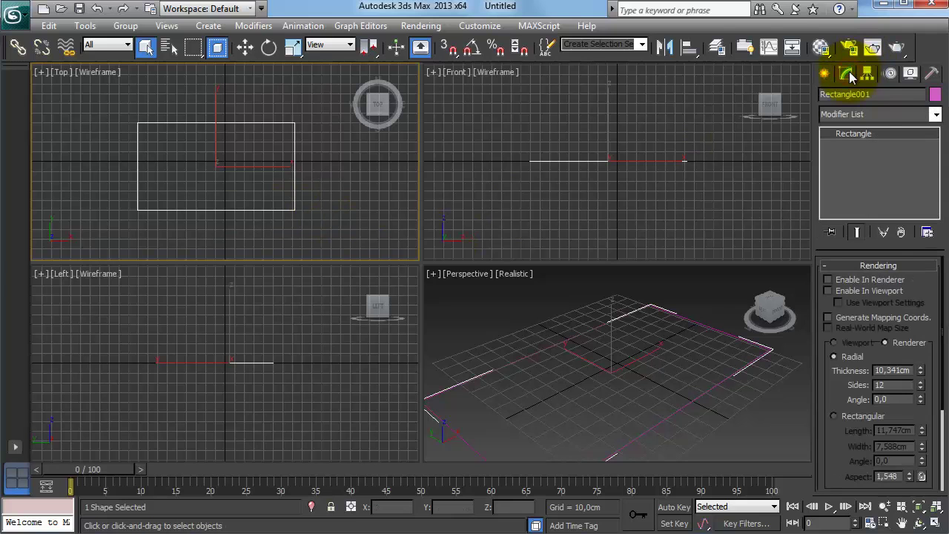
left_click(848, 280)
left_click(848, 290)
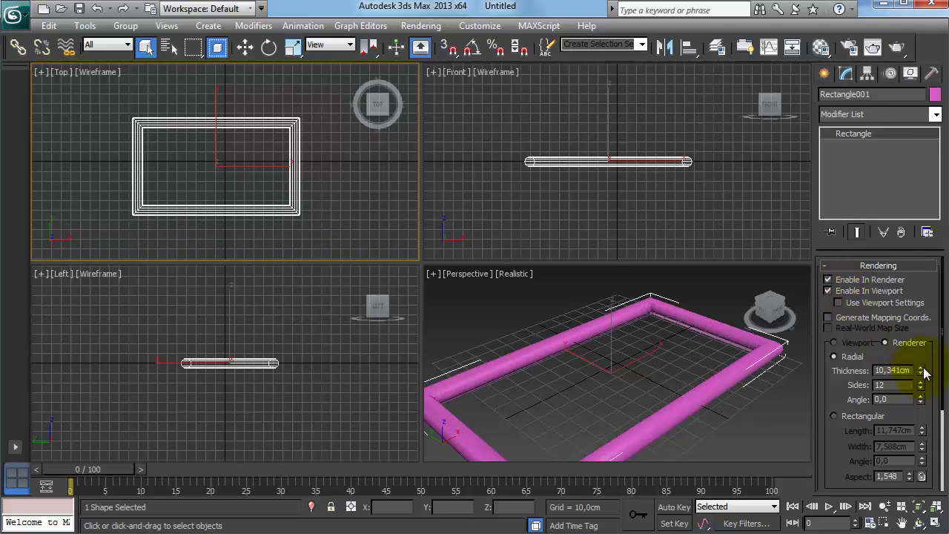
mouse_move(925, 372)
left_mouse_down()
mouse_move(923, 360)
mouse_move(924, 370)
mouse_move(929, 364)
left_mouse_up()
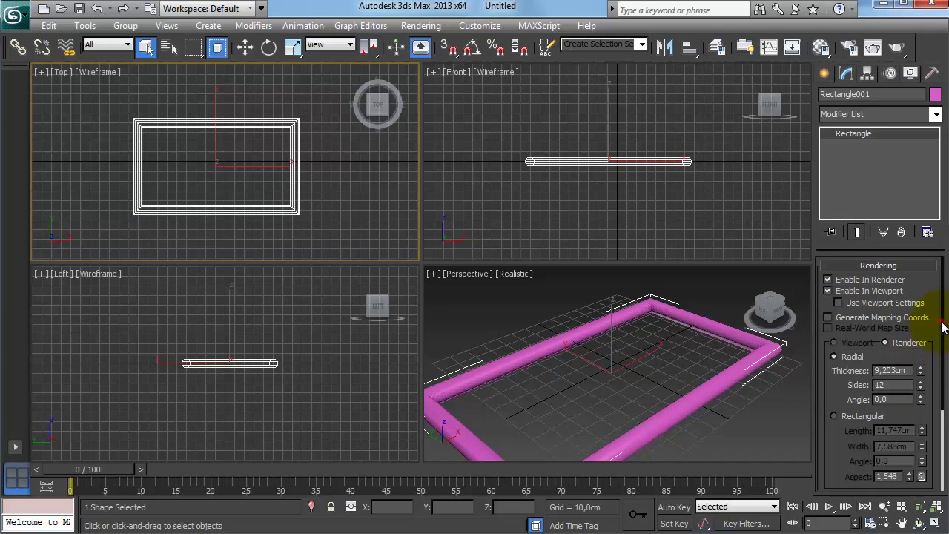
- Turn off the rectangle's thickness in the renderer and viewport
left_click(827, 279)
left_click(828, 290)
left_click(832, 265)
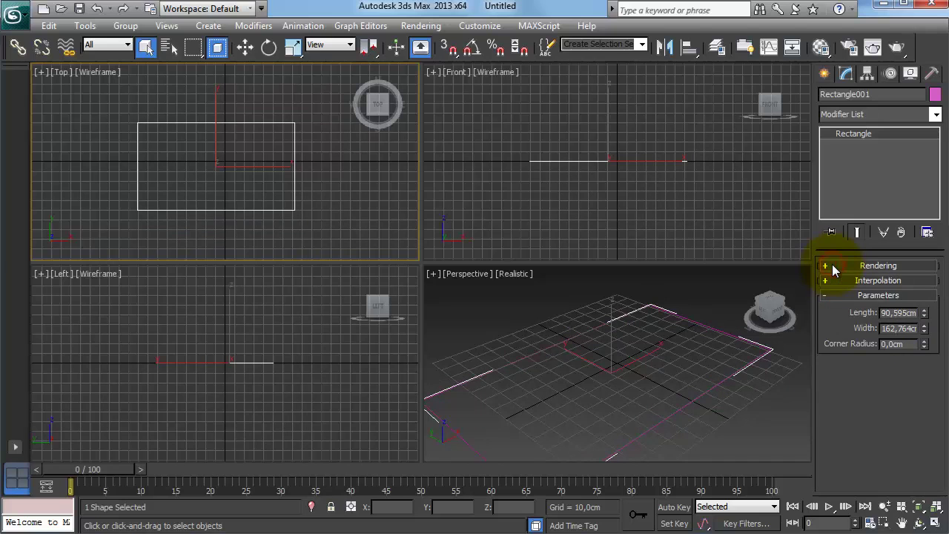
- Reduce the rectangle to about 58.1 cm length and 74.9 cm width, and delete it
left_click_drag(923, 312, 926, 373)
mouse_move(924, 312)
left_mouse_down()
mouse_move(917, 280)
mouse_move(926, 317)
left_mouse_up()
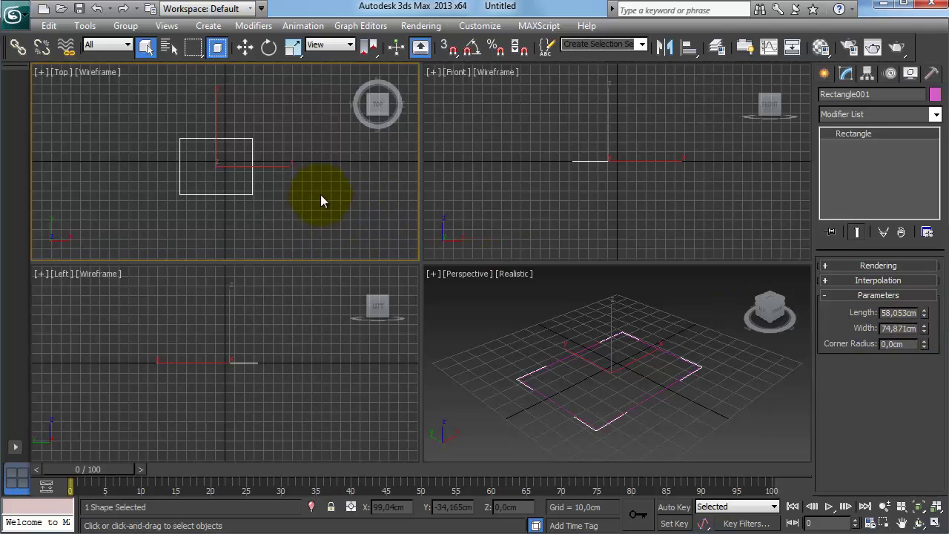
key("Delete")
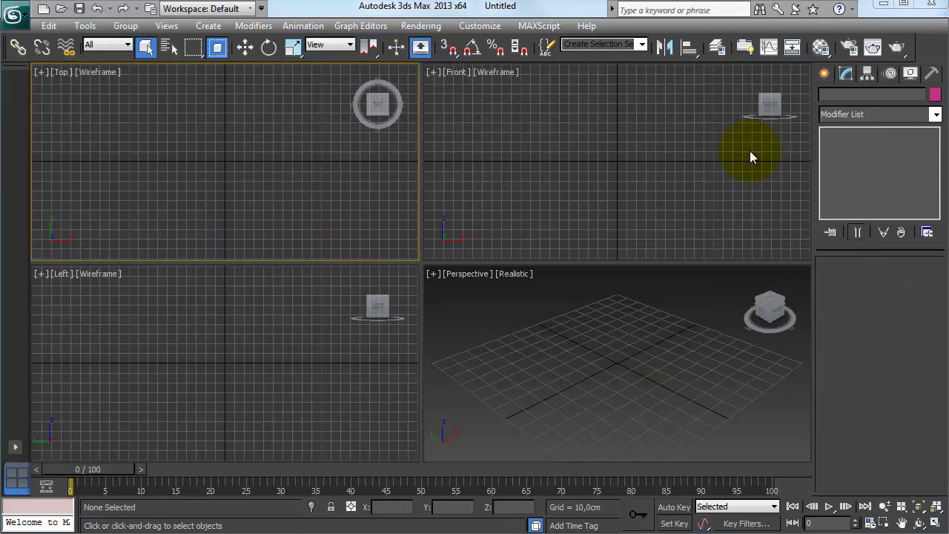
- Draw a circle spline centred on the origin in the Top viewport, and adjust its radius to about 39 cm
left_click(824, 75)
left_click(851, 197)
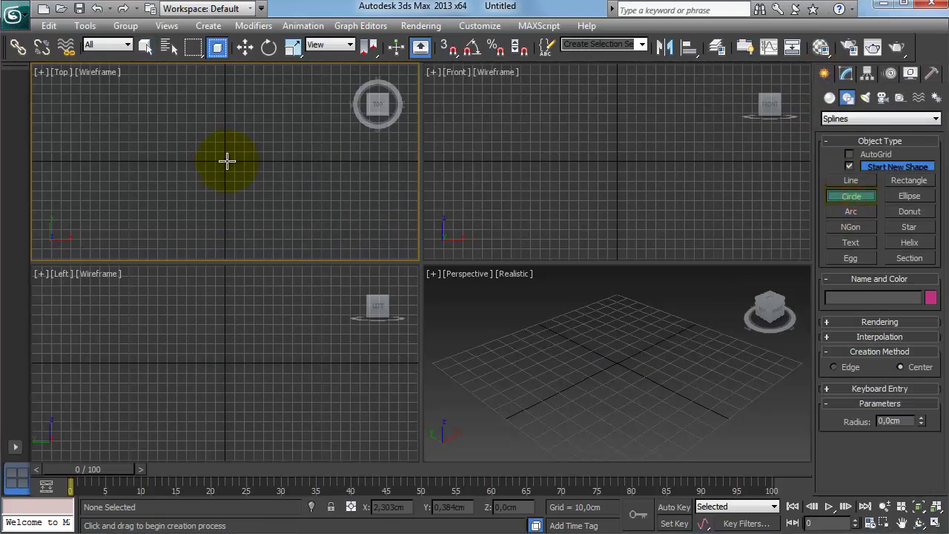
left_click_drag(224, 160, 250, 185)
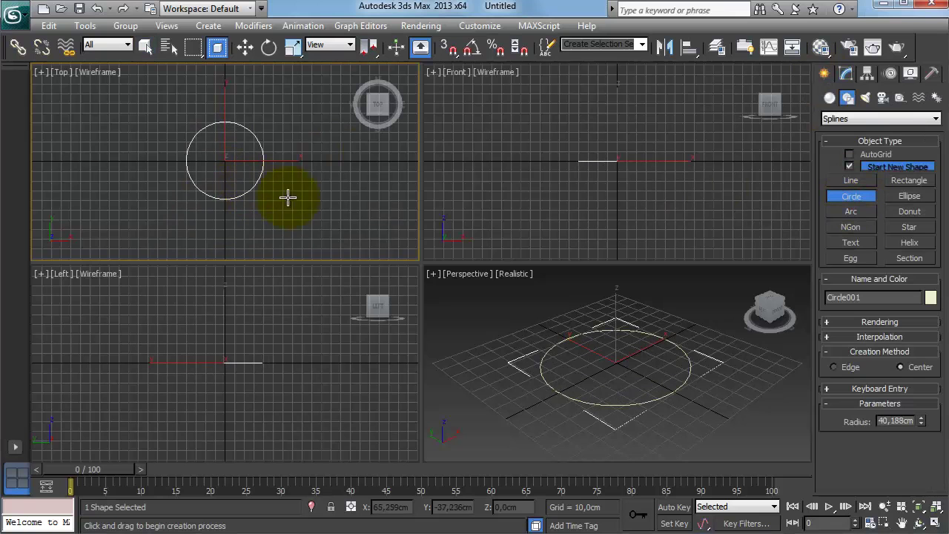
right_click(286, 197)
left_click(845, 73)
mouse_move(919, 312)
left_mouse_down()
mouse_move(925, 341)
mouse_move(922, 313)
left_mouse_up()
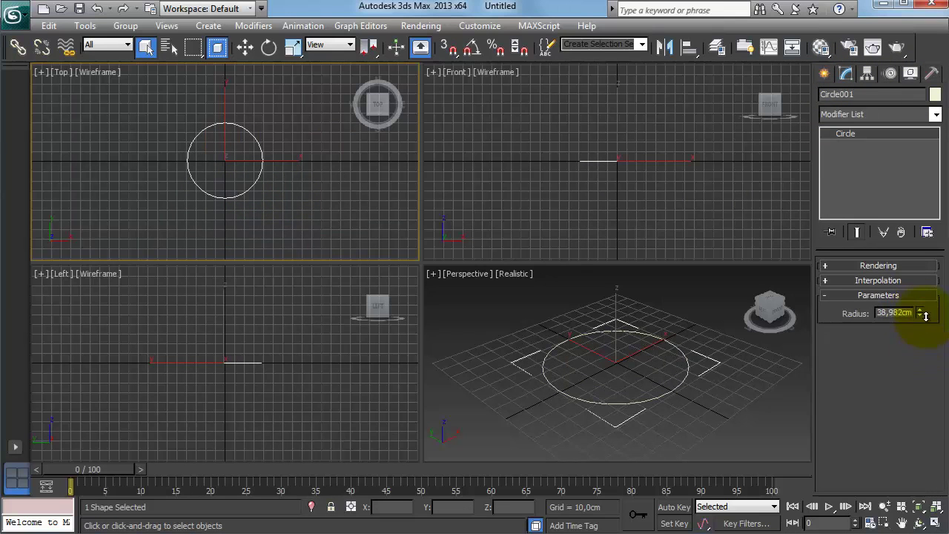
- Make the circle renderable and visible as a solid, trying a 6.1 cm radial thickness and a rectangular section about 12.8 cm by 6.4 cm
left_click(825, 265)
left_click(827, 276)
left_click(827, 288)
left_click_drag(919, 367, 928, 382)
left_click(834, 413)
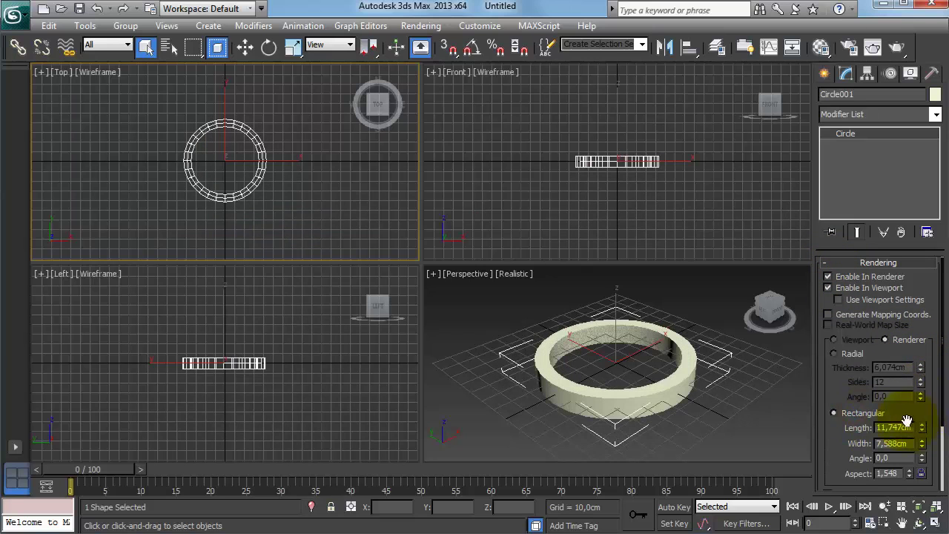
left_click_drag(922, 429, 916, 386)
- Turn off the circle's thickness in the viewport, and delete the circle
left_click(838, 287)
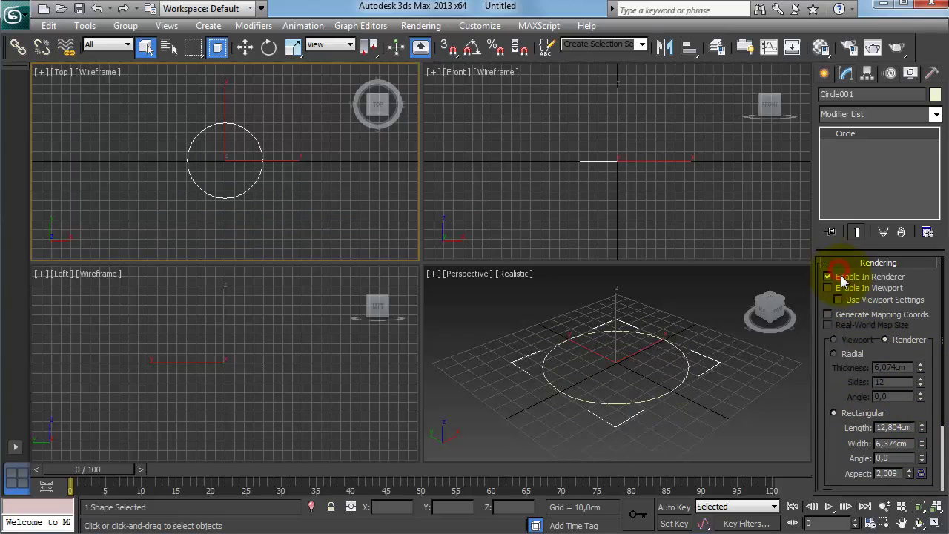
left_click(828, 263)
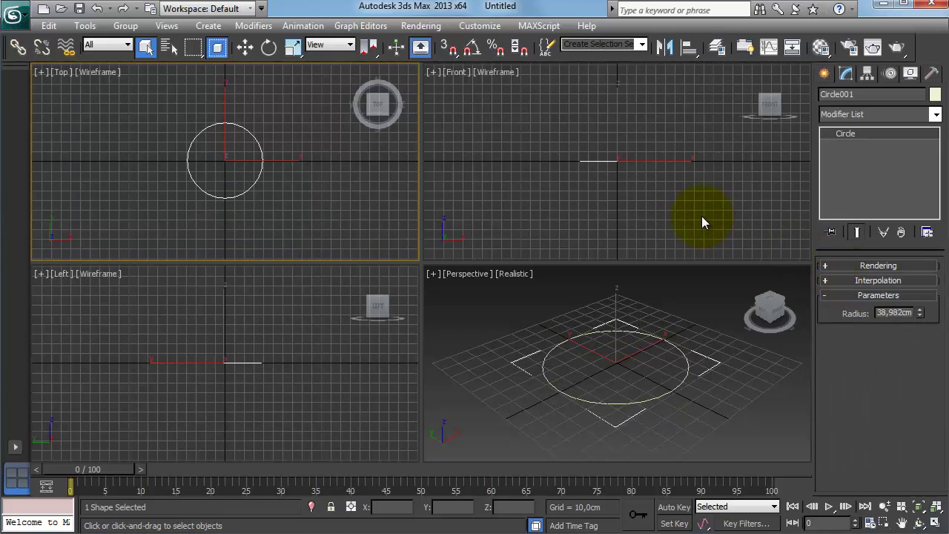
key("Delete")
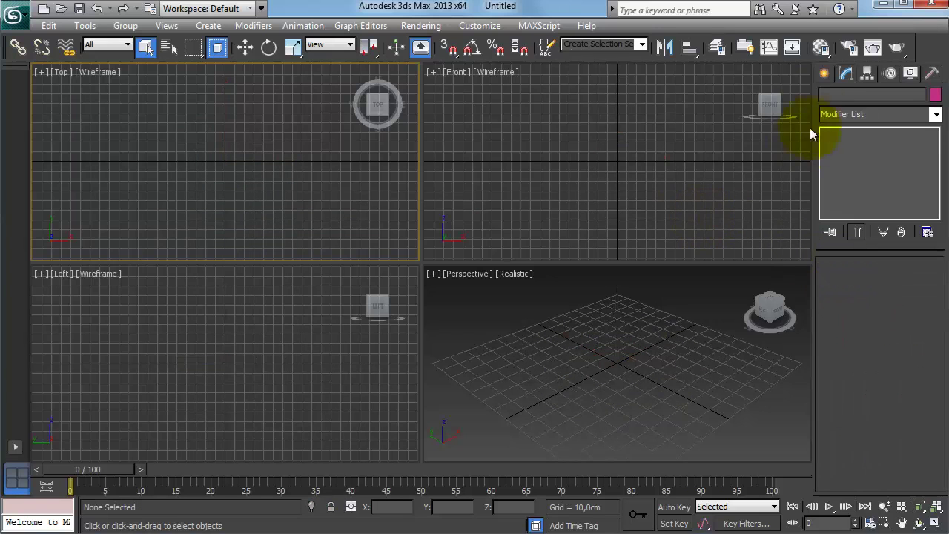
- Draw an upward-bulging arc spline in the Top viewport, roughly a semicircle with a radius of about 56.7 cm
left_click(822, 77)
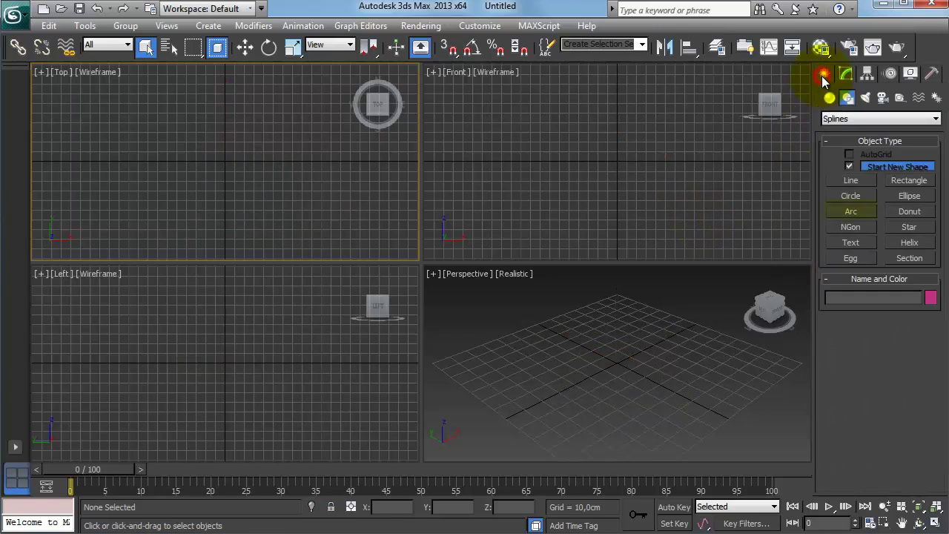
left_click(850, 211)
mouse_move(243, 170)
left_mouse_down()
mouse_move(166, 170)
mouse_move(269, 172)
left_mouse_up()
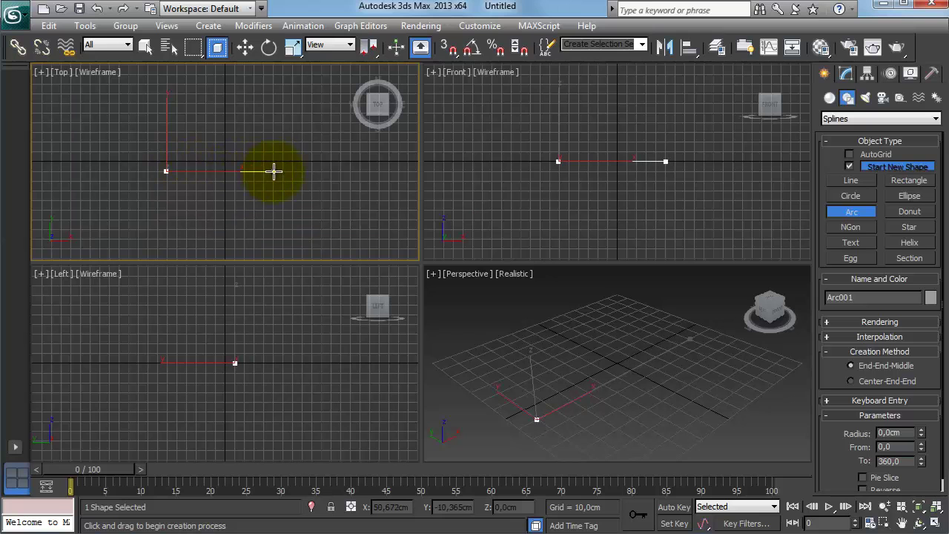
left_click_drag(273, 172, 274, 171)
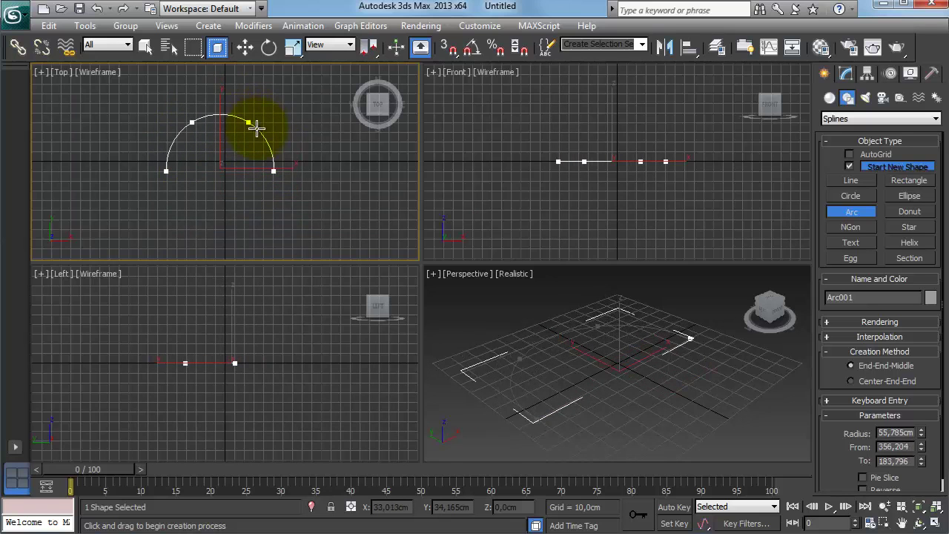
left_click(256, 120)
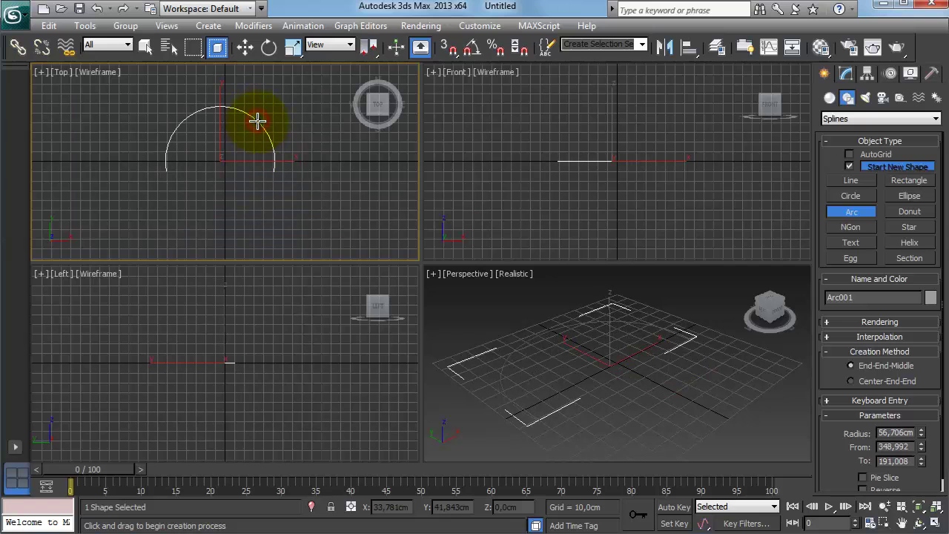
right_click(306, 178)
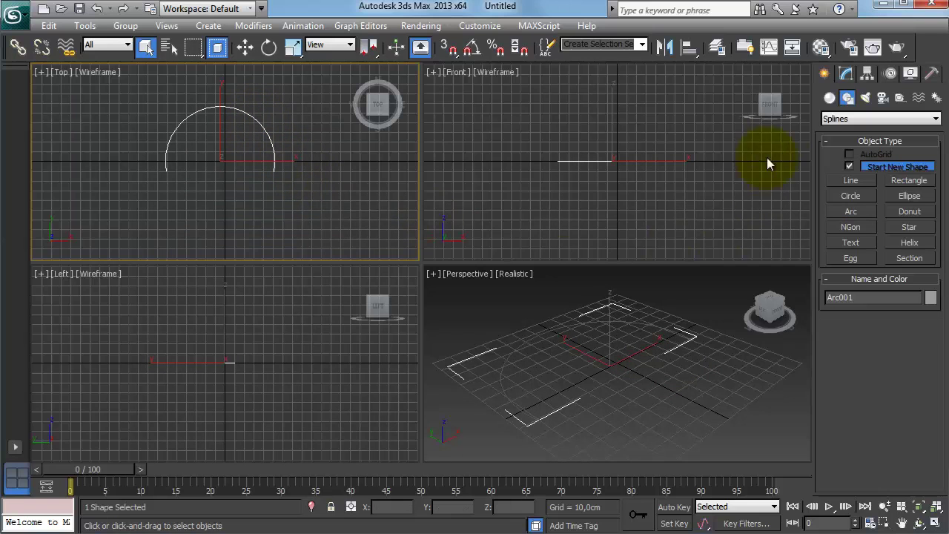
- Adjust the arc to about 52.7 cm radius, from 360 to about 183.4 degrees, and delete it
left_click(846, 73)
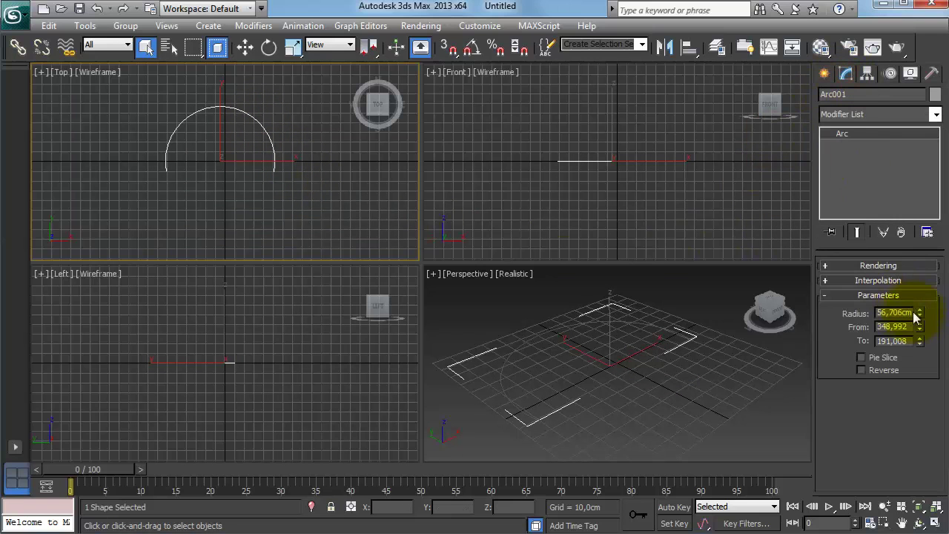
left_click_drag(920, 313, 924, 347)
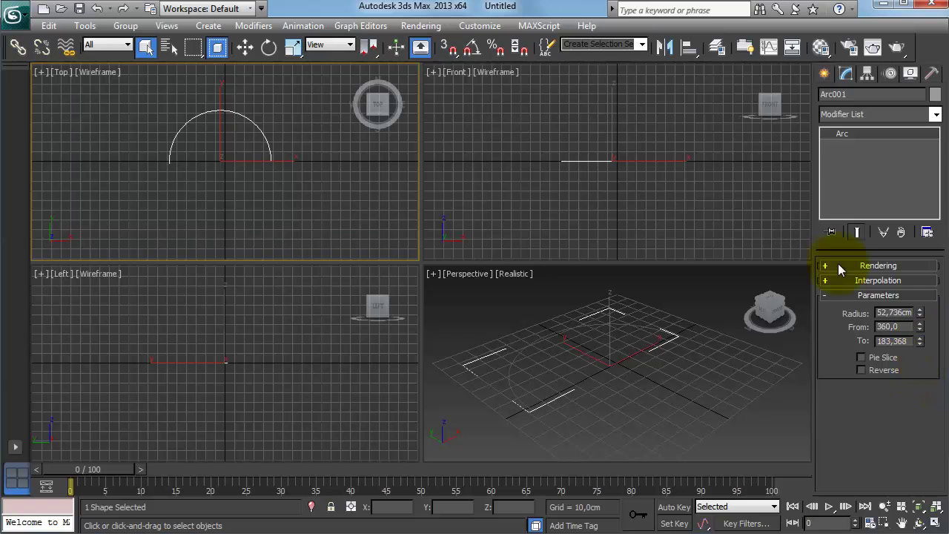
left_click(823, 74)
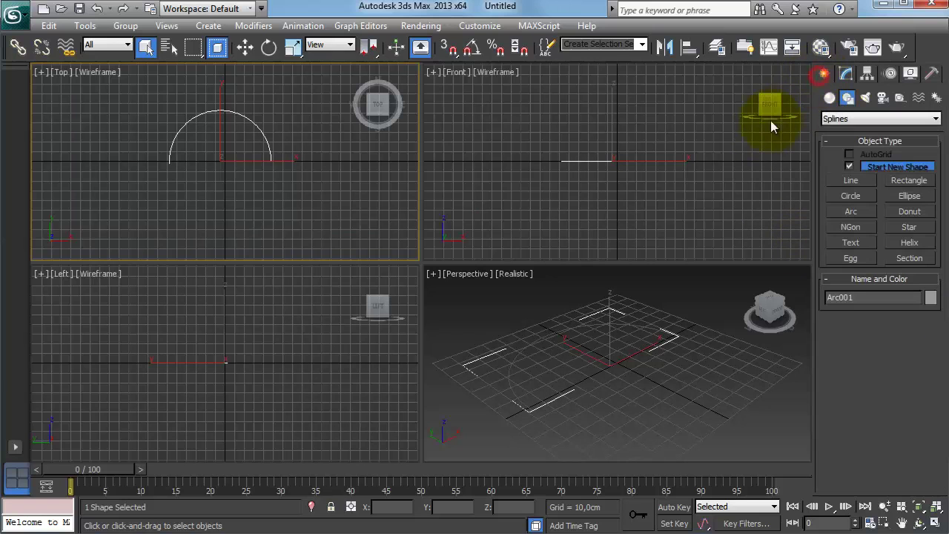
key("Delete")
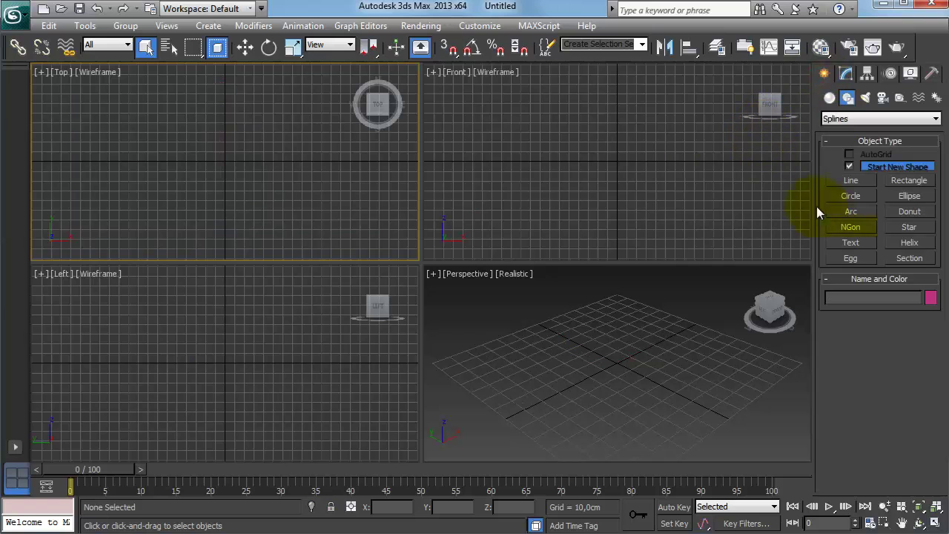
- Draw a six-sided NGon centred on the origin in the Top viewport, with a radius of about 54.1 cm
left_click(853, 229)
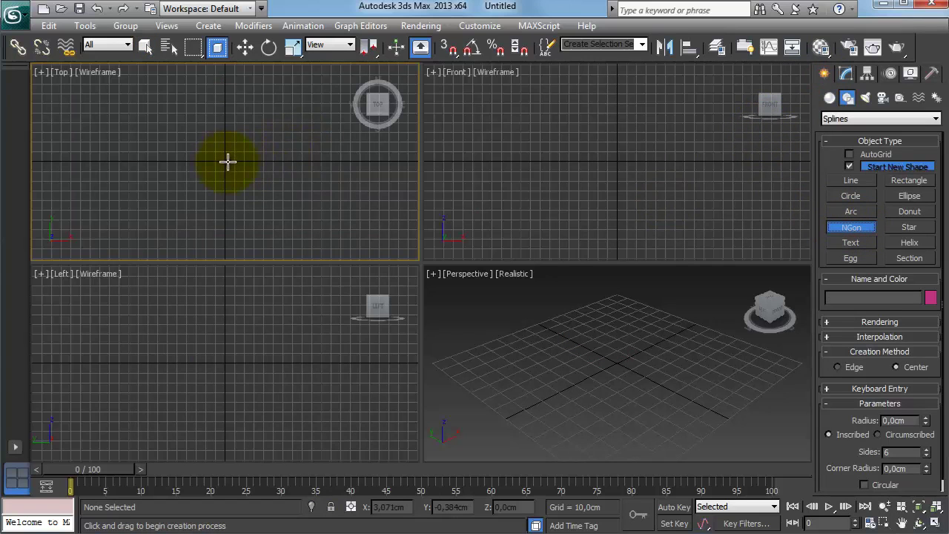
left_click_drag(227, 160, 269, 188)
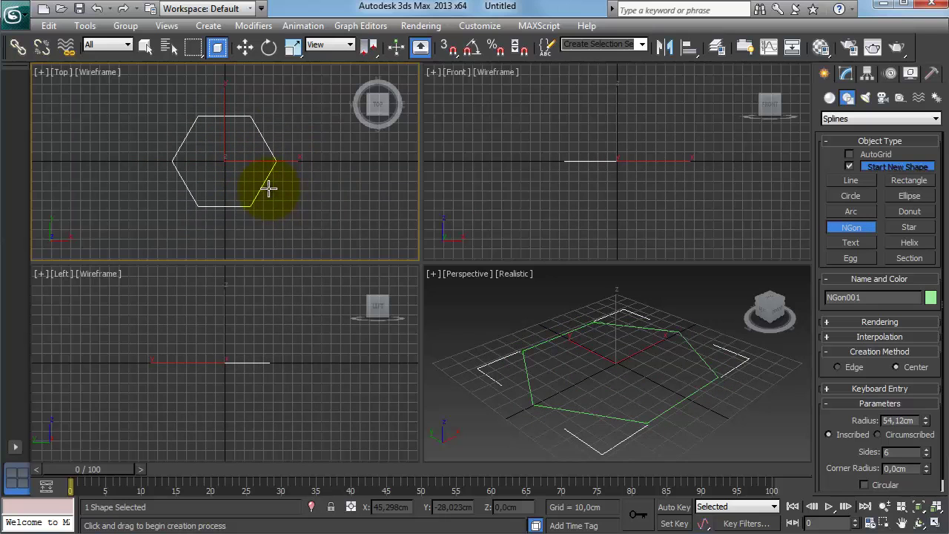
- Finish creating the NGon, then set its radius to about 48.7 cm and its number of sides to 9
right_click(283, 193)
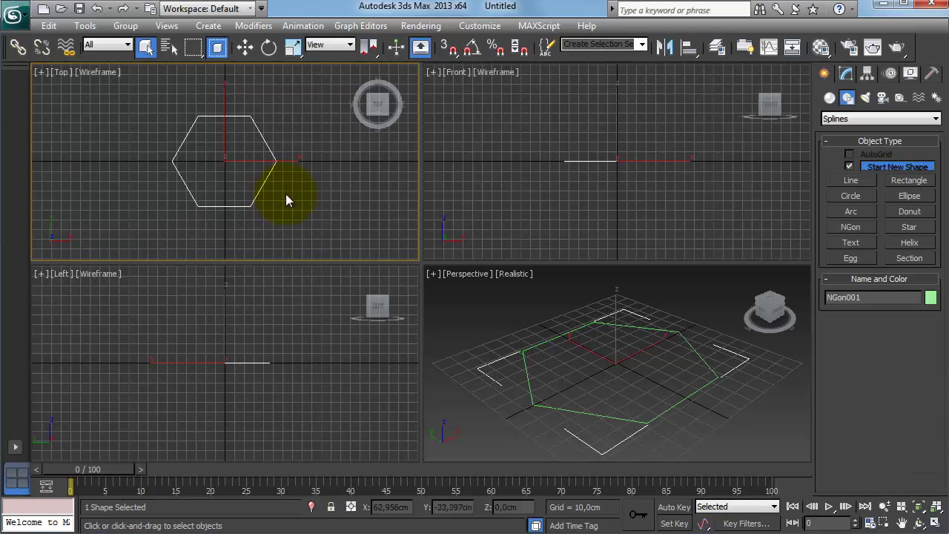
left_click(846, 74)
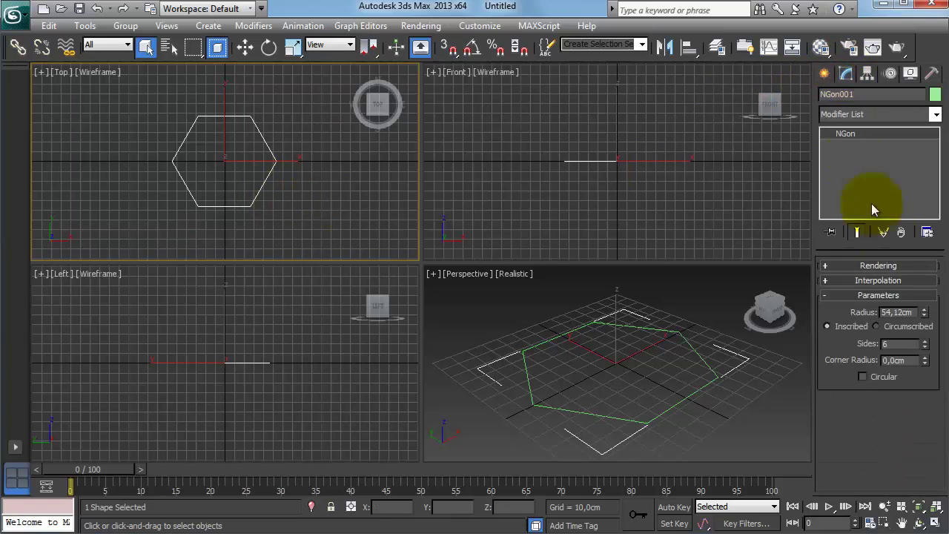
left_click_drag(924, 312, 926, 315)
left_click(925, 339)
left_click(925, 339)
left_click(926, 339)
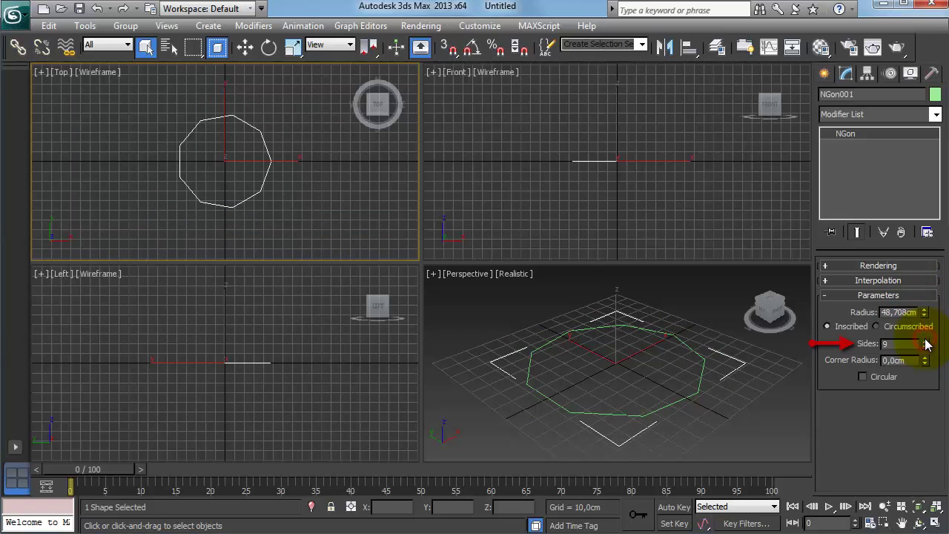
- Raise and then lower the NGon's number of sides to vary its outline, and delete the shape
left_click(925, 341)
left_click(925, 348)
left_click(925, 347)
left_click(925, 348)
left_click(926, 348)
left_click(925, 348)
left_click(925, 348)
left_click(925, 348)
key("Delete")
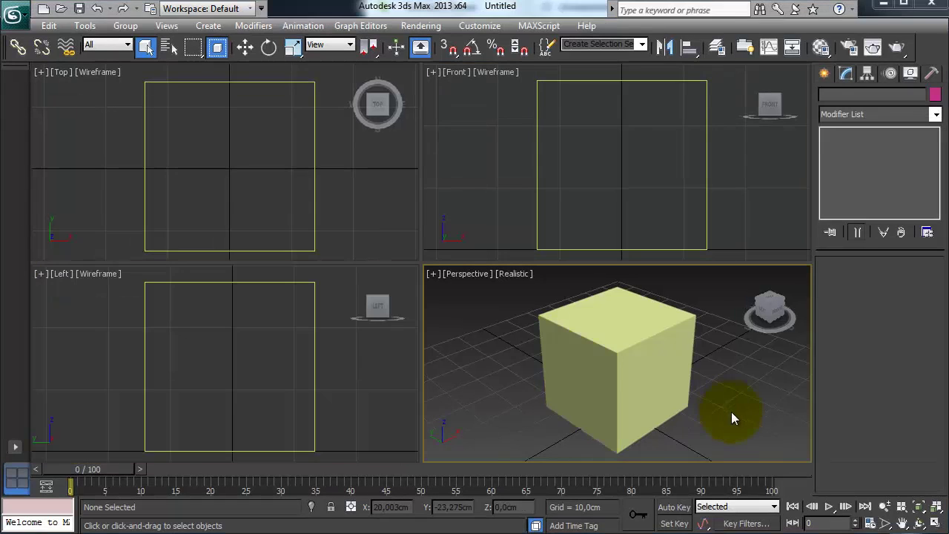
- Cycle the Perspective viewport through the Top, Left and Front views, return it to Perspective and view the box at an angle
middle_click_drag(731, 412, 589, 392)
scroll(590, 392, "down", 4)
scroll(591, 392, "up", 5)
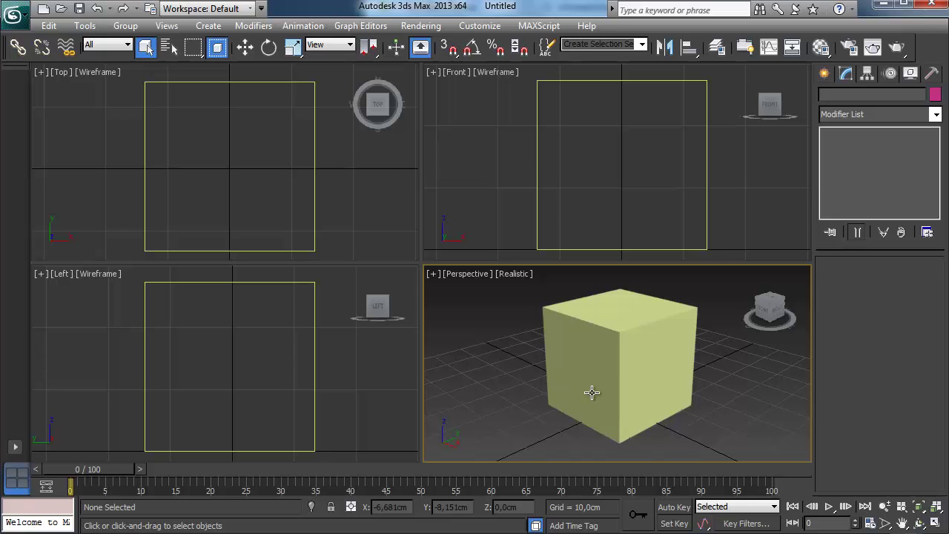
left_click(512, 343)
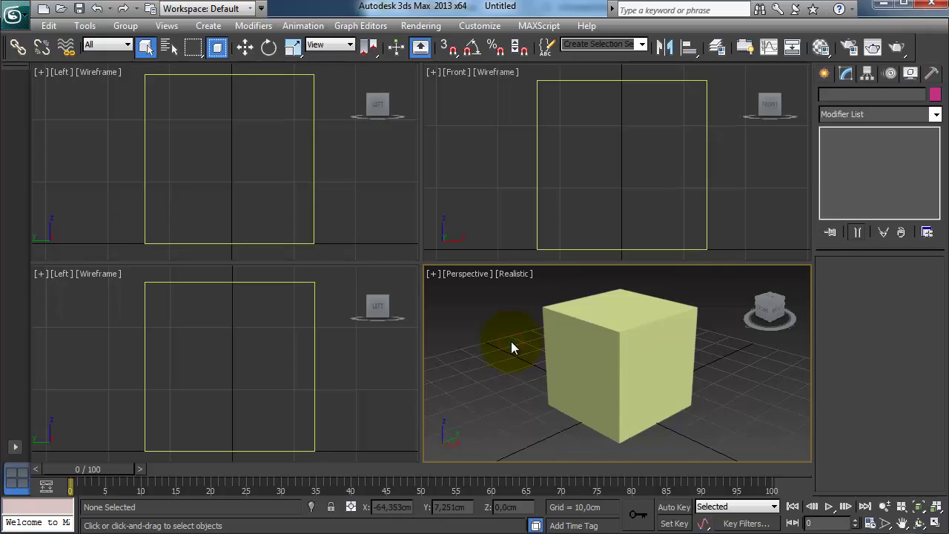
key("t")
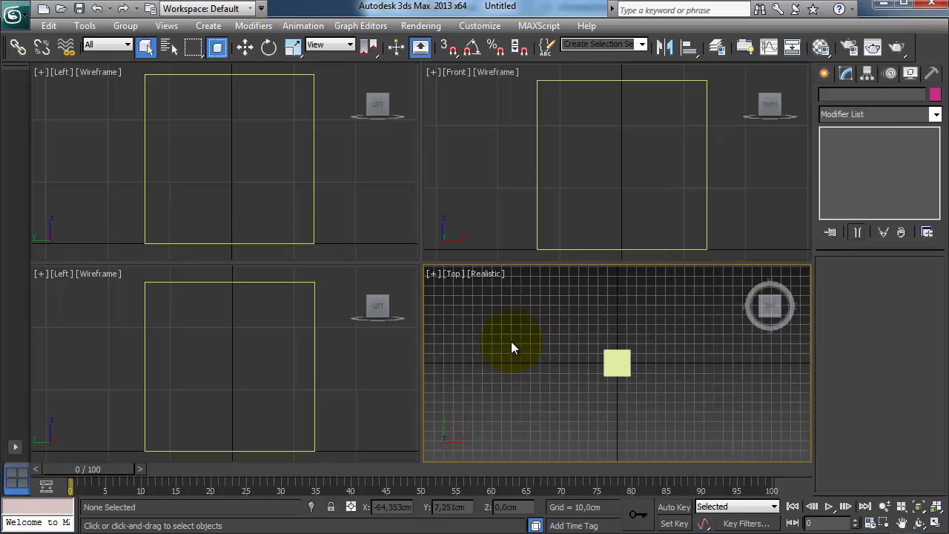
key("l")
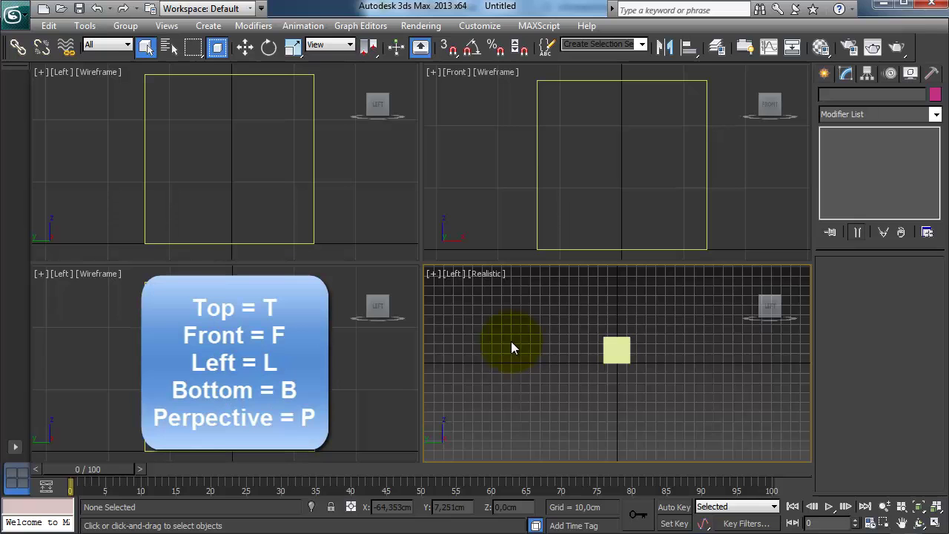
key("f")
key("p")
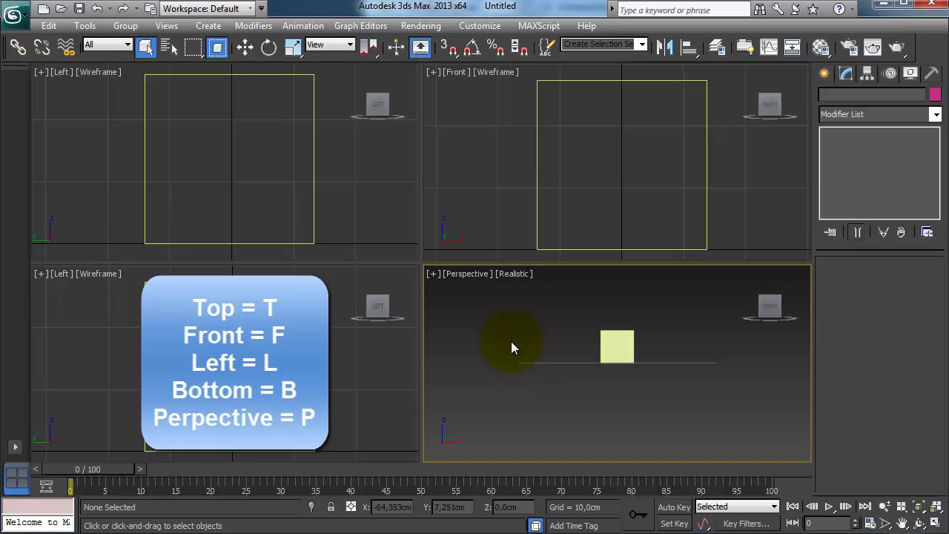
middle_click_drag(510, 341, 590, 432)
scroll(588, 425, "up", 4)
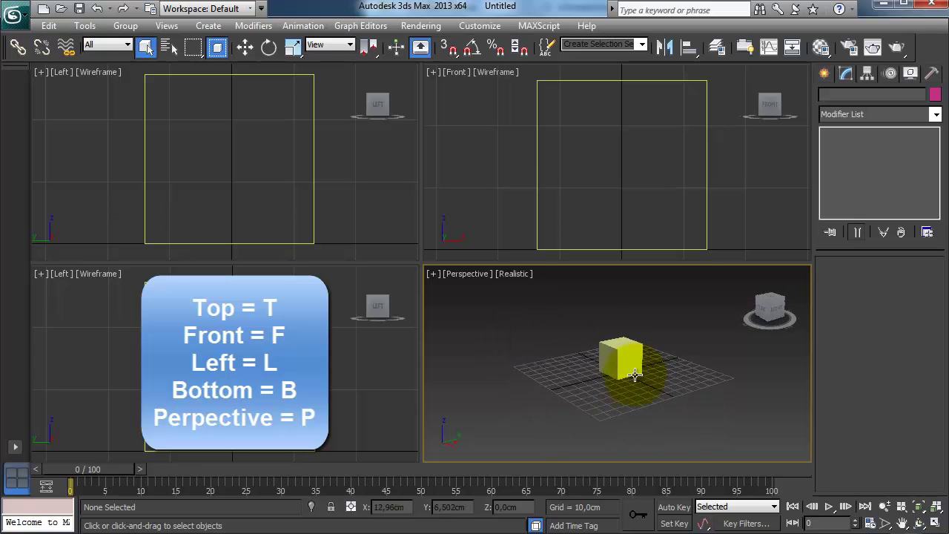
scroll(634, 374, "up", 3)
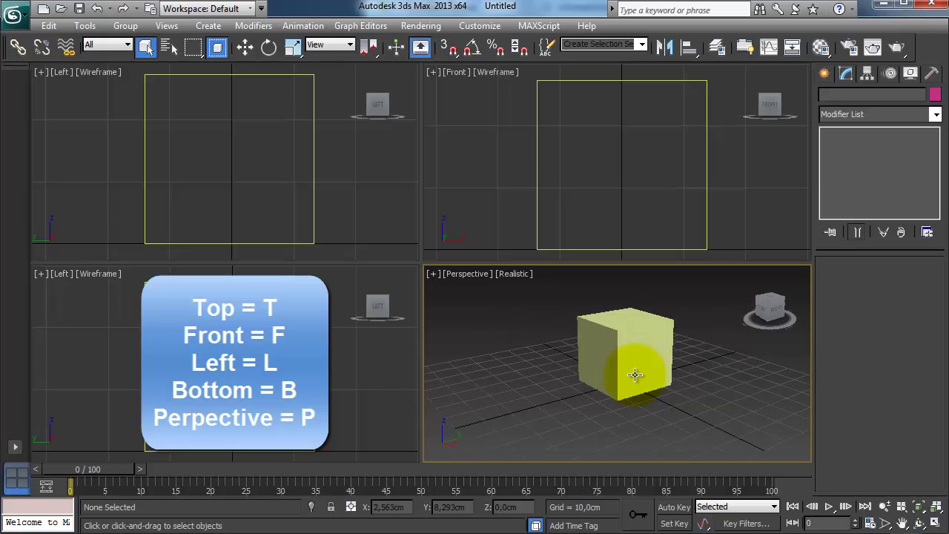
left_click(456, 276)
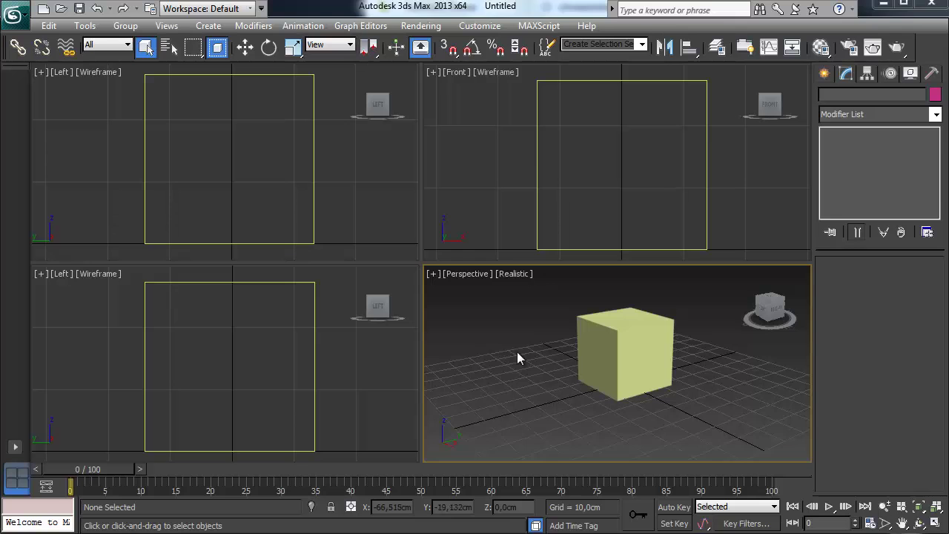
- Pan, zoom and orbit the Perspective view freely to examine the box from different distances and angles
middle_click_drag(490, 357, 510, 360)
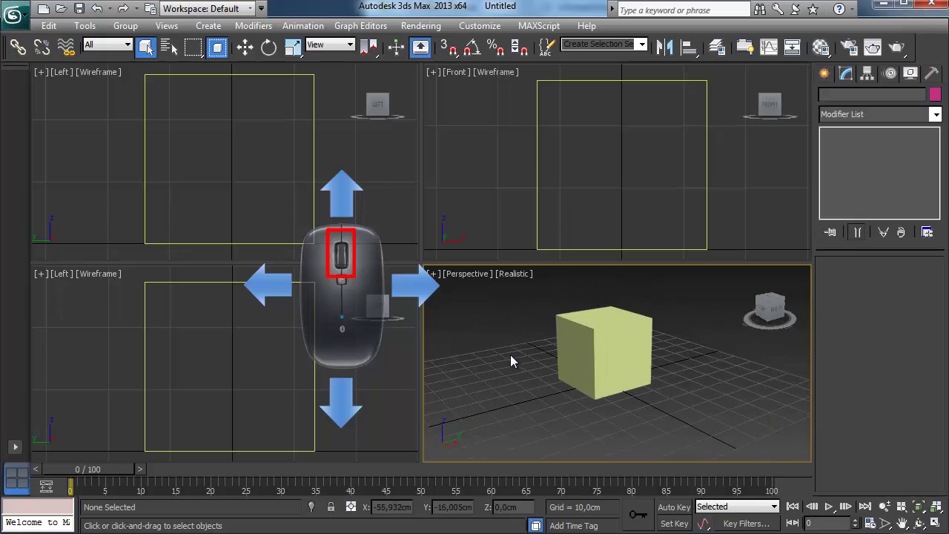
scroll(510, 354, "down", 3)
scroll(510, 360, "up", 6)
scroll(510, 360, "up", 2)
scroll(511, 361, "down", 5)
middle_click_drag(510, 360, 546, 383)
mouse_move(632, 395)
middle_mouse_down("alt")
mouse_move(593, 381)
mouse_move(629, 414)
mouse_move(627, 396)
mouse_move(615, 393)
middle_mouse_up("alt")
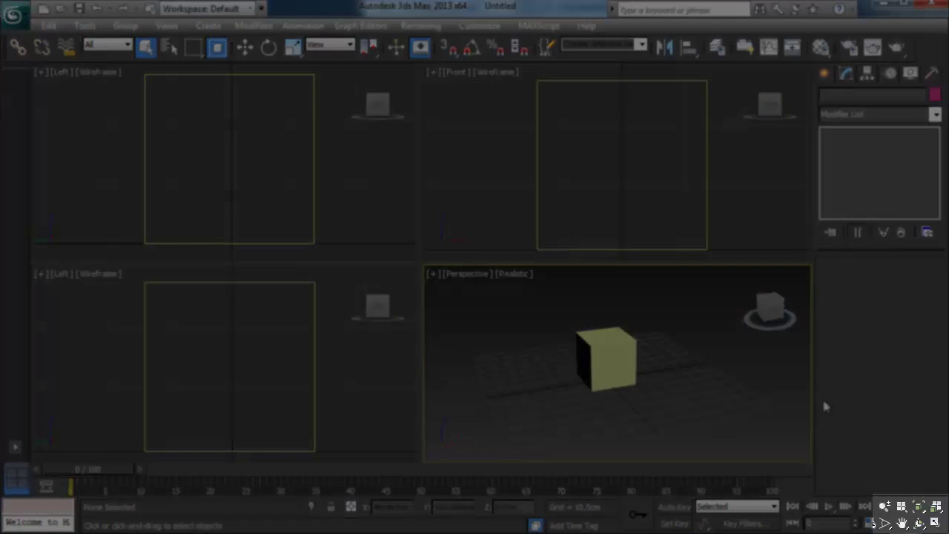
- Enlarge the box in the Perspective view with the Zoom tool, then zoom all the viewports out together with Zoom All
left_click(883, 507)
left_click_drag(674, 387, 669, 363)
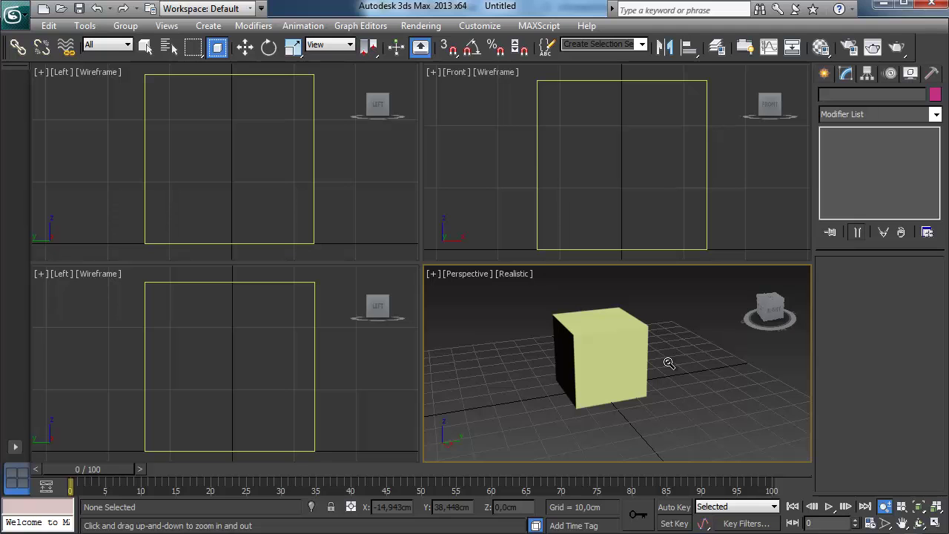
left_click(902, 508)
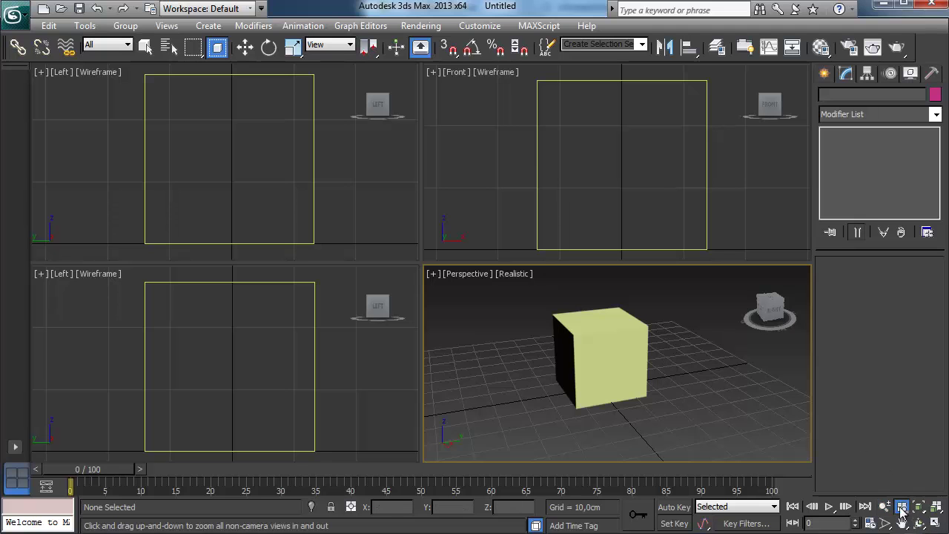
mouse_move(673, 375)
left_mouse_down()
mouse_move(704, 425)
mouse_move(669, 360)
mouse_move(684, 388)
left_mouse_up()
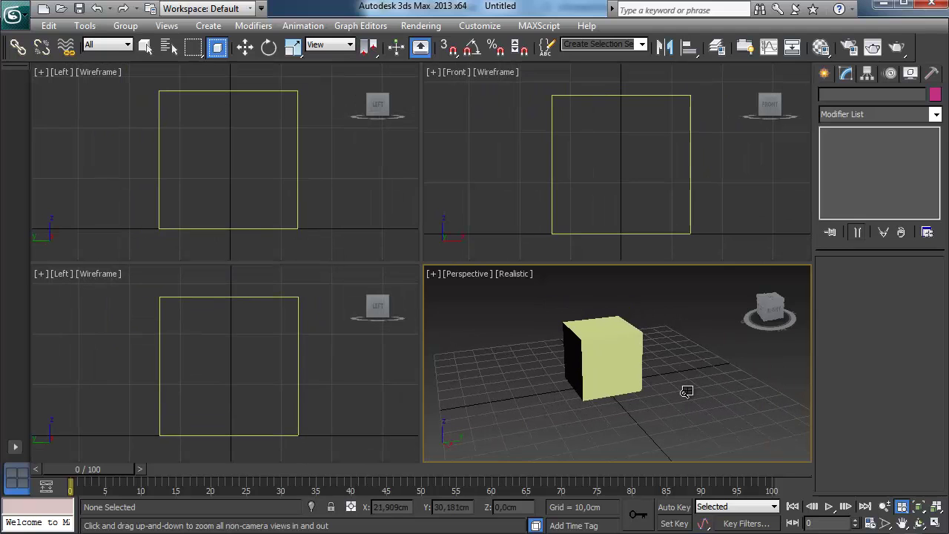
- Fit the box to the Perspective viewport with Zoom Extents, then fit it in every viewport with Zoom Extents All
left_click(919, 506)
middle_click_drag(682, 396, 674, 396)
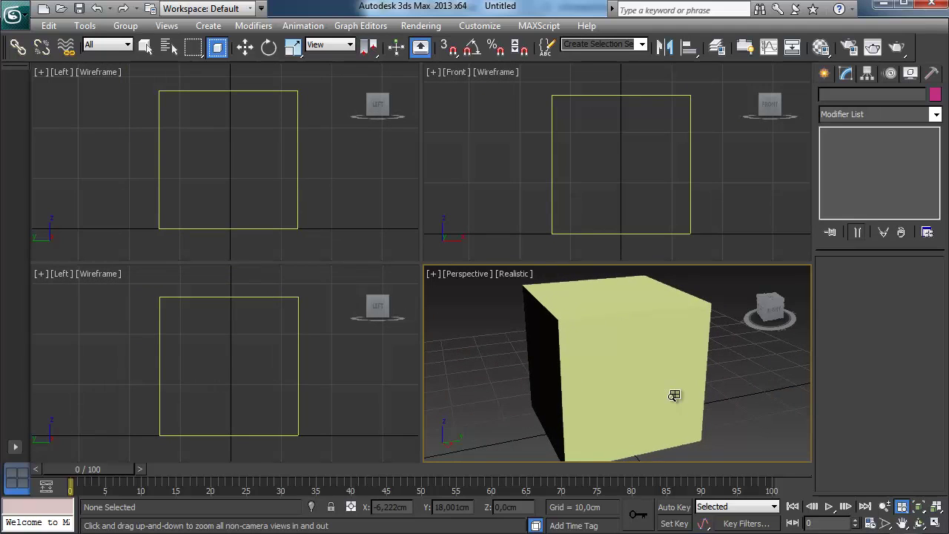
scroll(673, 395, "down", 4)
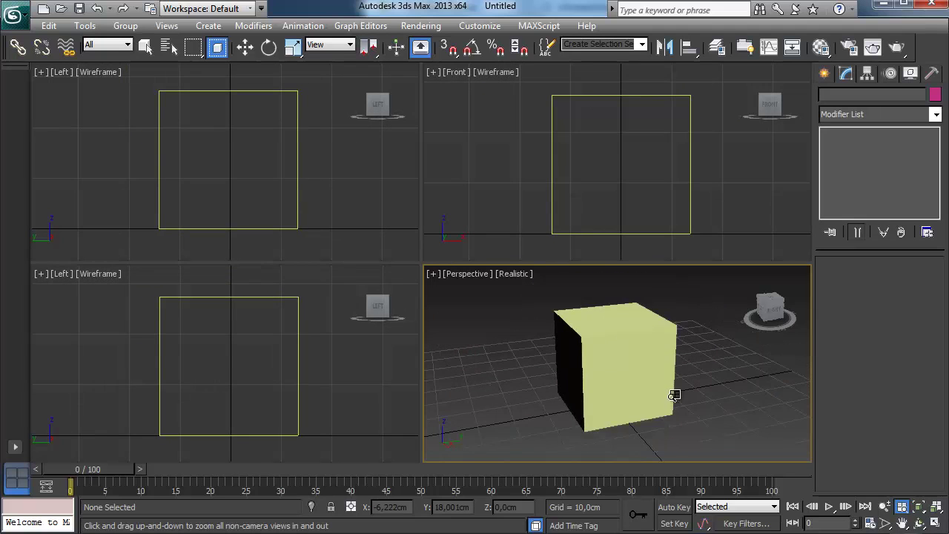
left_click(937, 507)
left_click(937, 506)
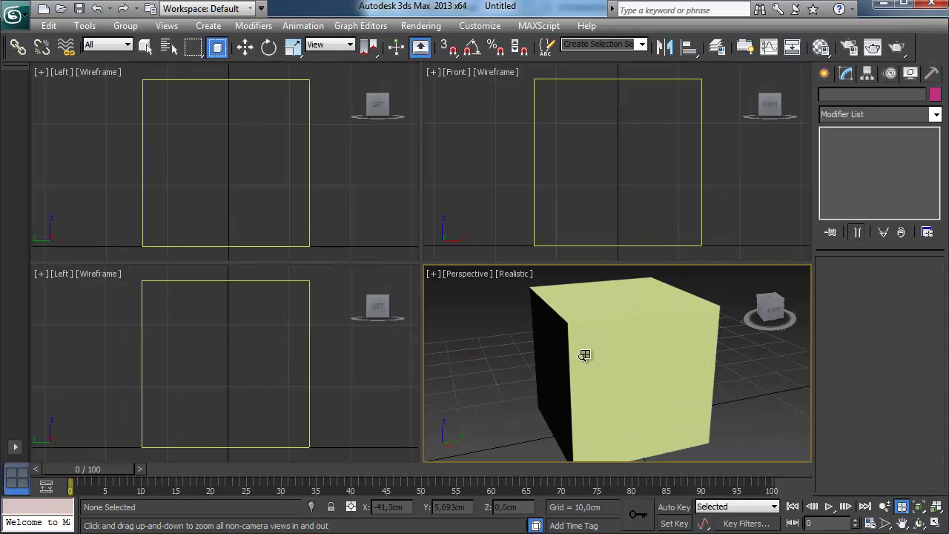
scroll(584, 355, "down", 3)
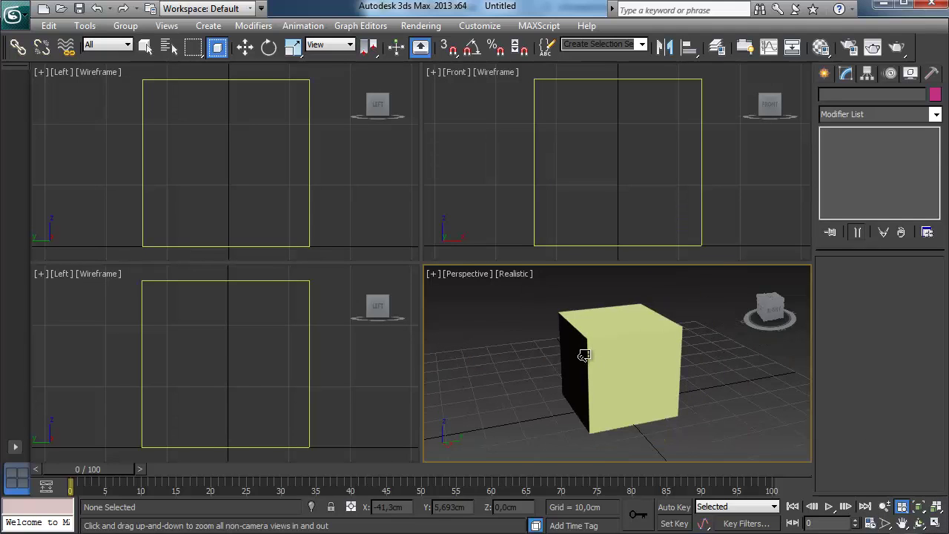
- Pan the Perspective view with the Pan tool and rotate it around the box with the Orbit tool
left_click(902, 523)
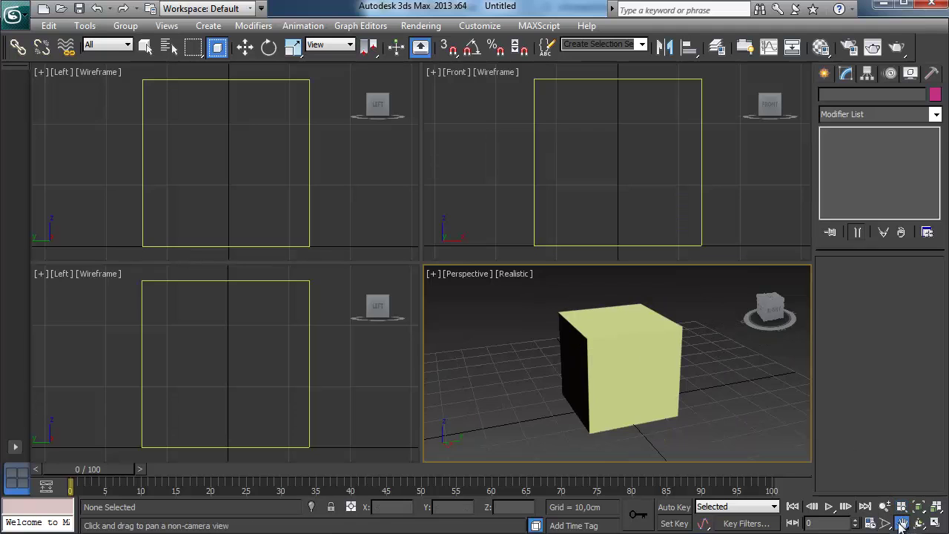
left_click_drag(658, 364, 609, 351)
left_click_drag(599, 350, 653, 357)
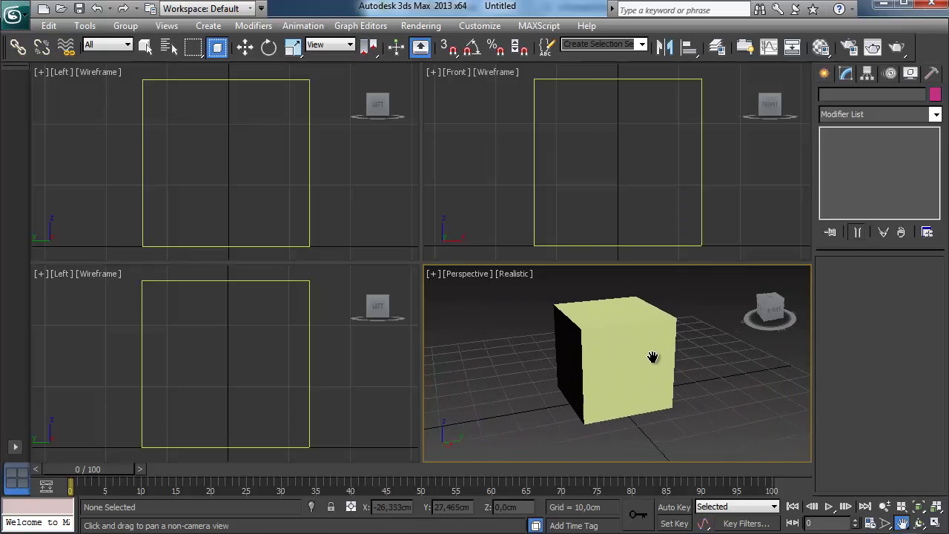
left_click(919, 523)
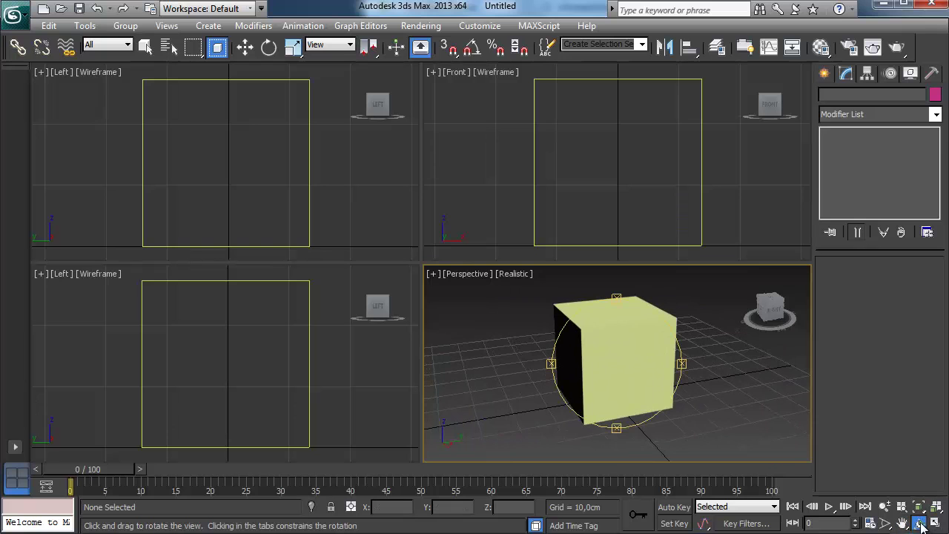
left_click_drag(698, 356, 618, 364)
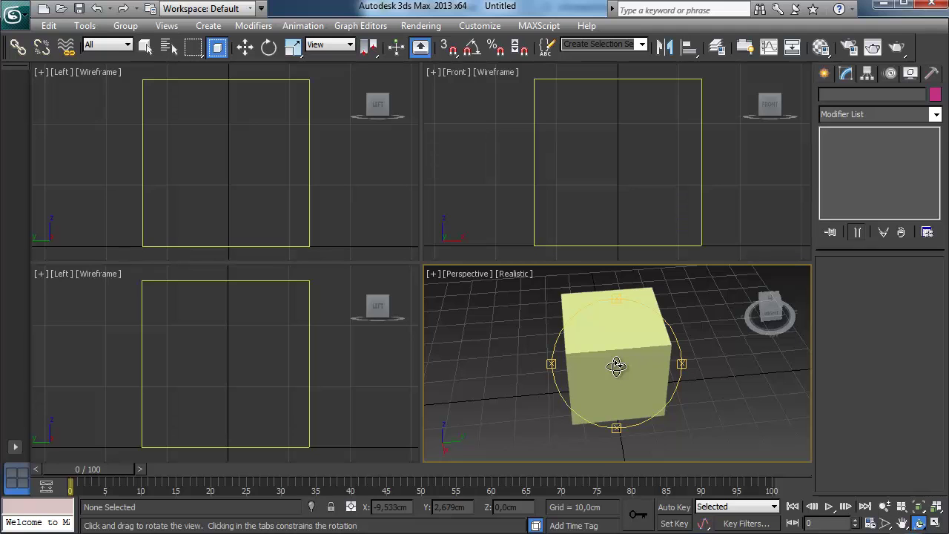
mouse_move(614, 362)
middle_mouse_down()
mouse_move(590, 350)
mouse_move(618, 364)
middle_mouse_up()
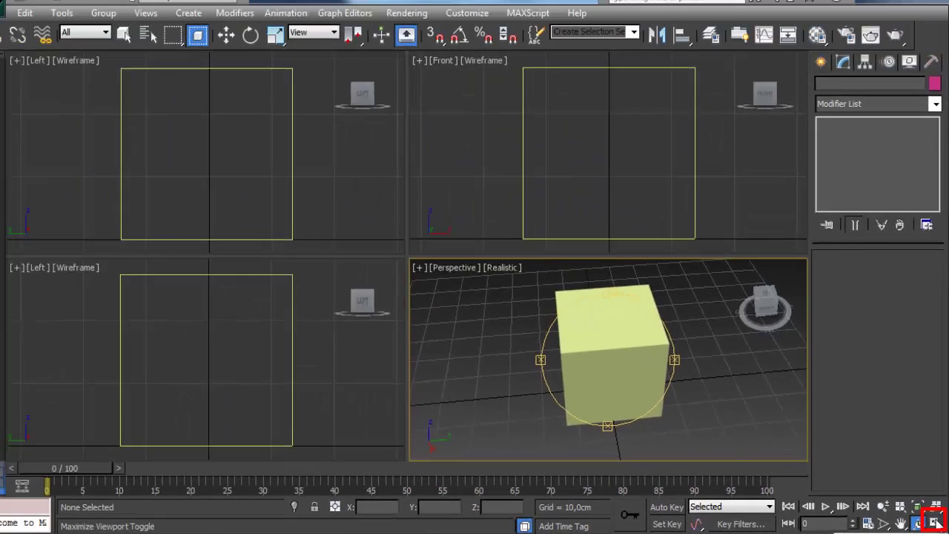
- Maximize the Perspective viewport, restore the four-viewport layout, and maximize the Perspective viewport again
left_click(935, 522)
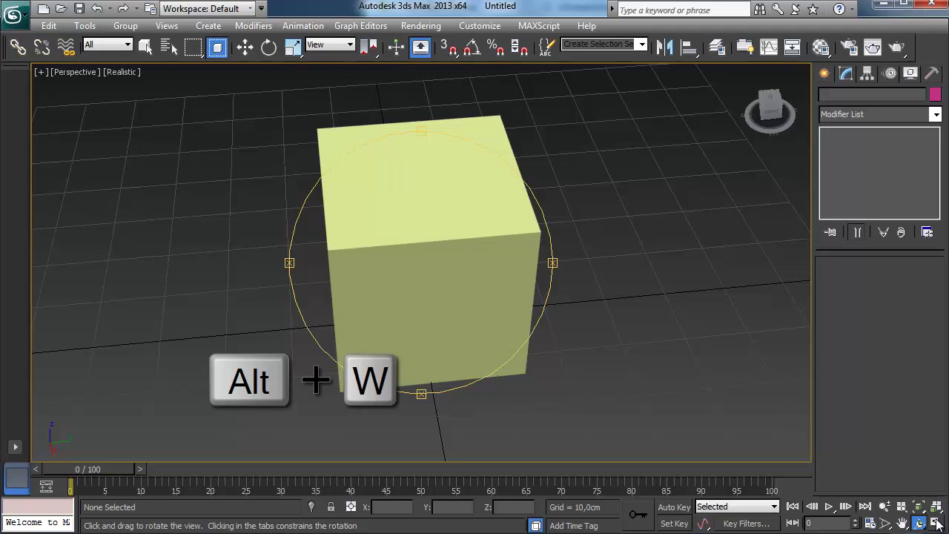
key("alt+w")
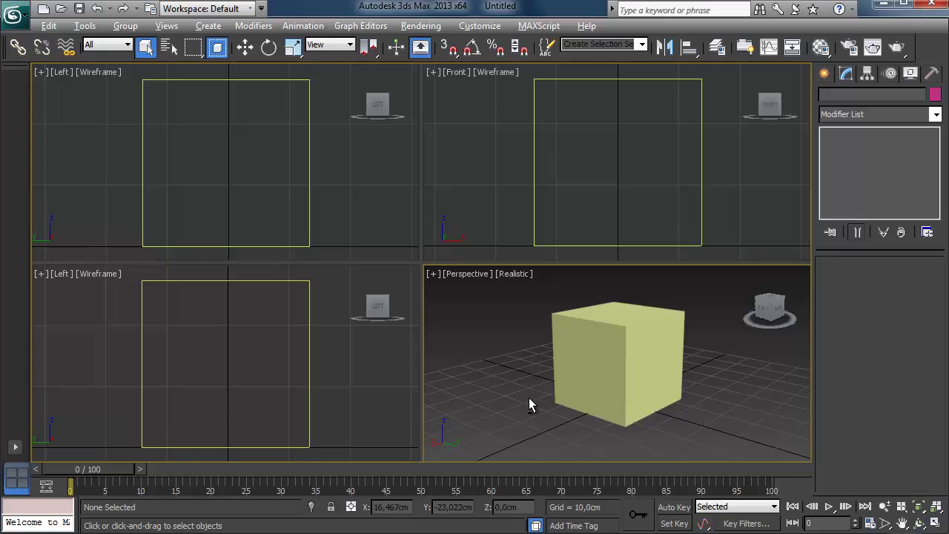
key("alt+w")
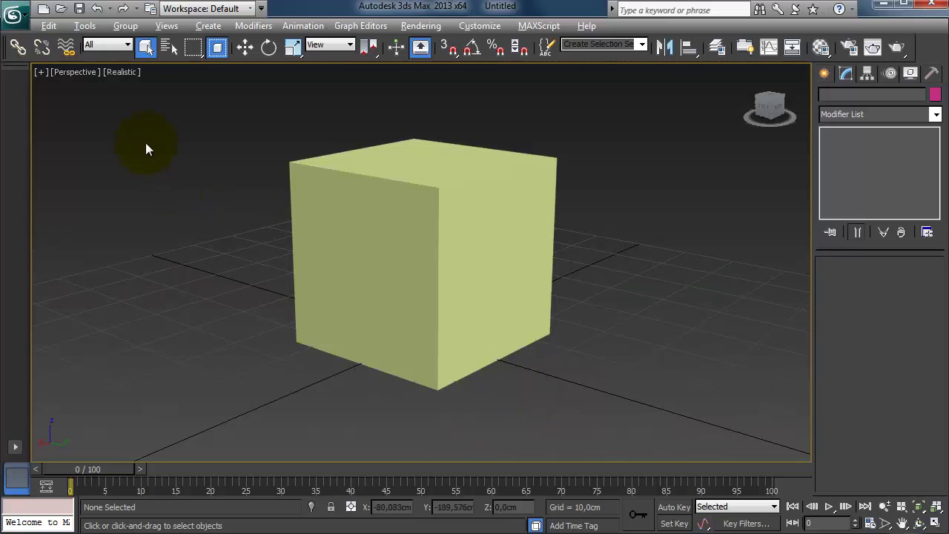
- Display the Perspective viewport as Shaded with Edged Faces, compare the box selected and deselected, and switch the display to Wireframe
left_click(116, 73)
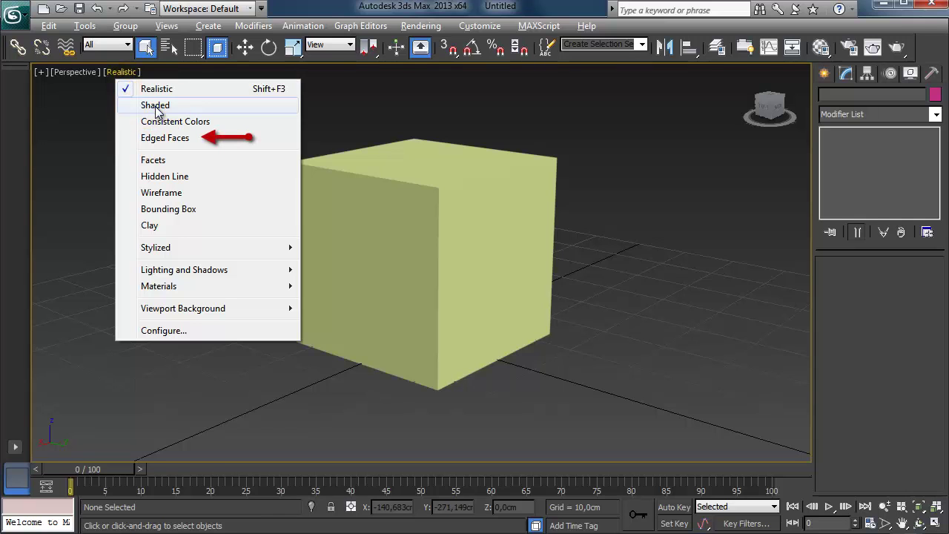
left_click(175, 138)
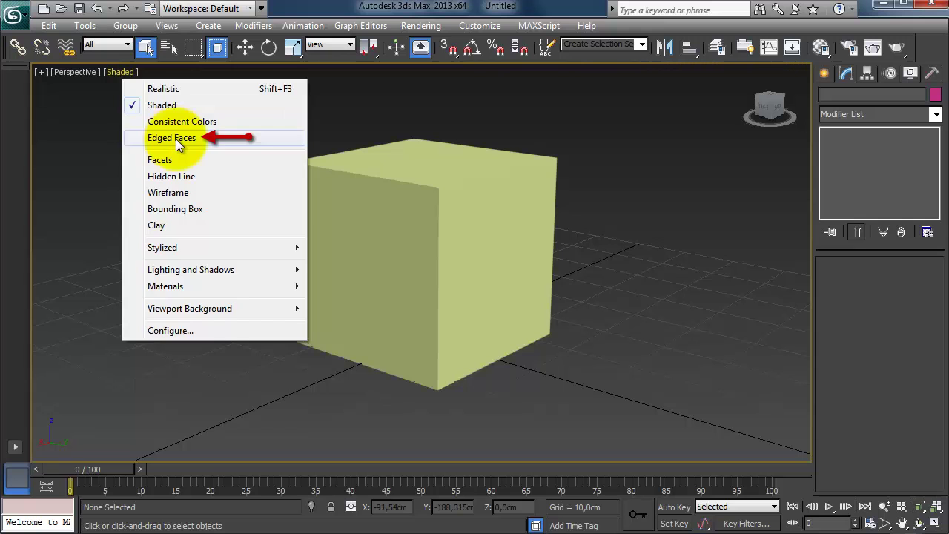
left_click(350, 206)
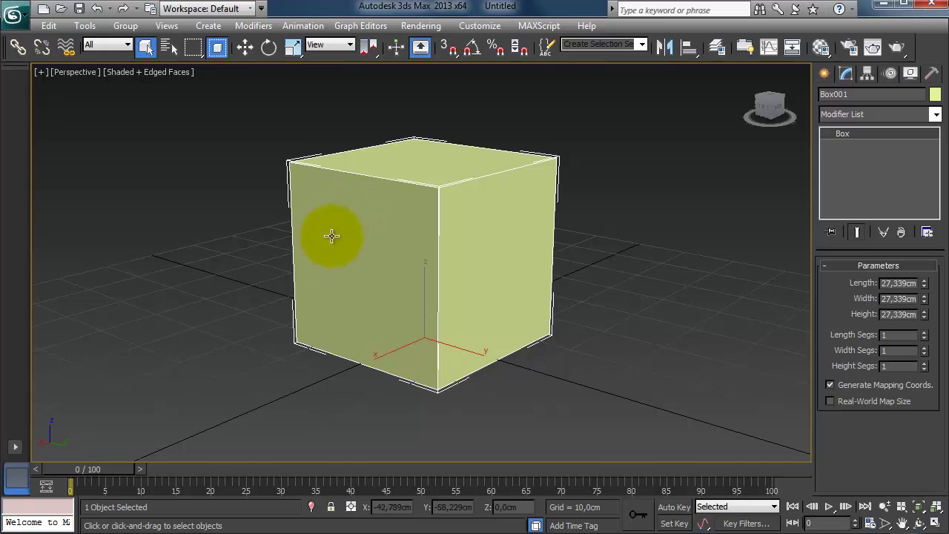
left_click(233, 283)
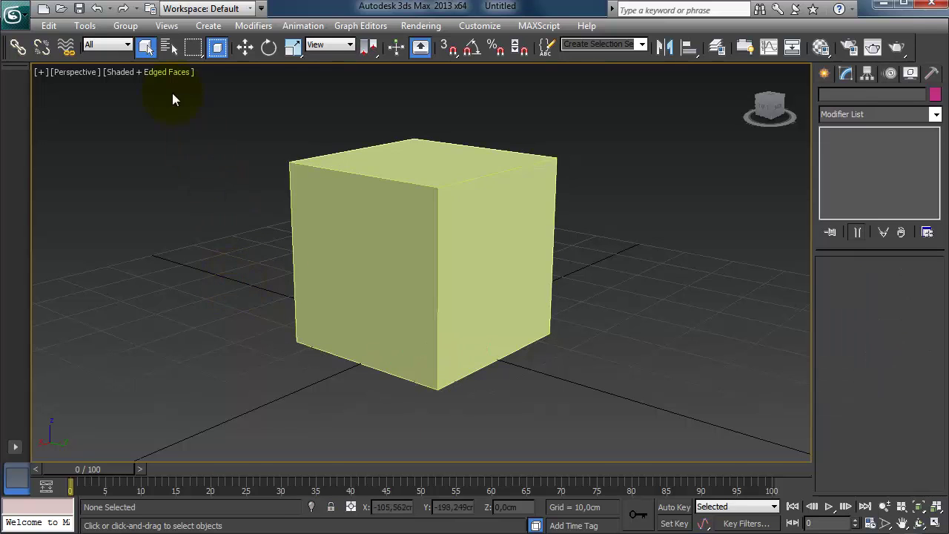
left_click(159, 72)
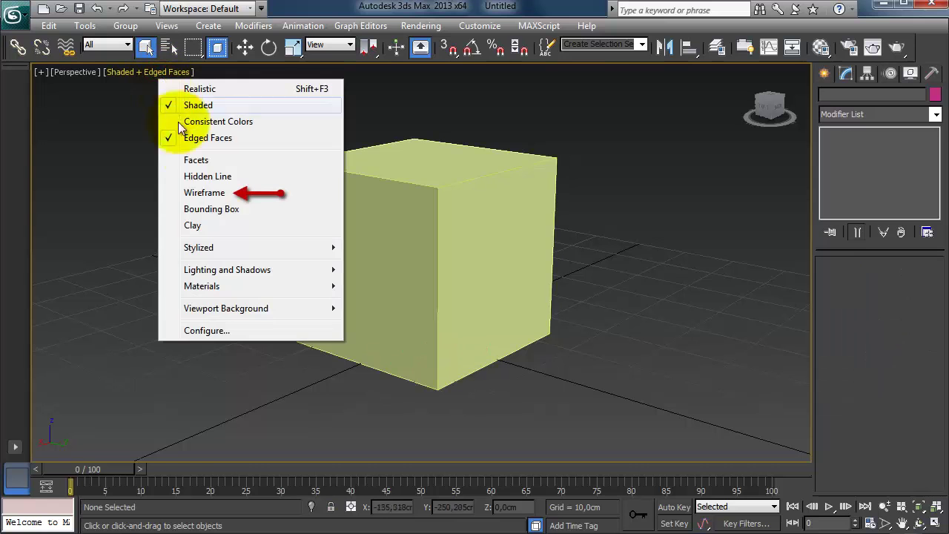
left_click(213, 194)
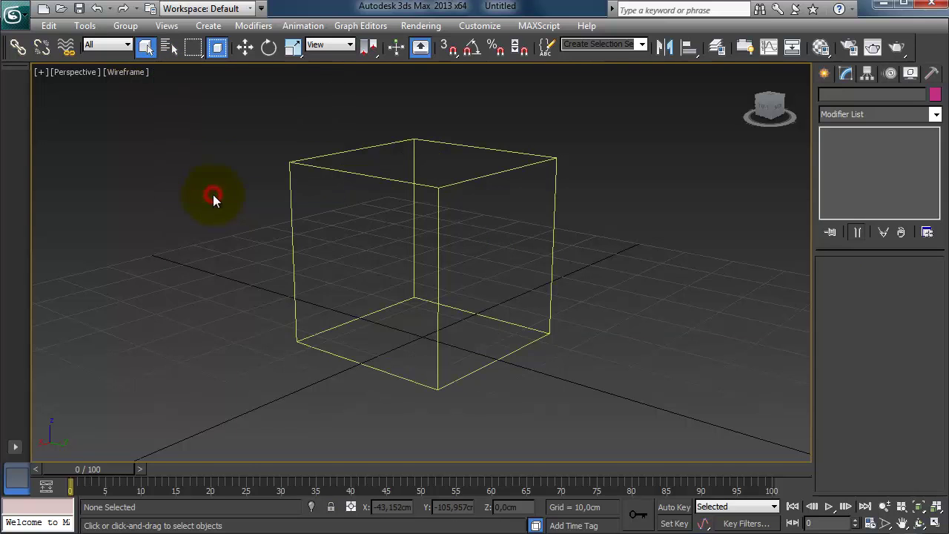
- Orbit the Perspective view around the wireframe box
middle_click_drag(338, 236, 199, 246, "alt")
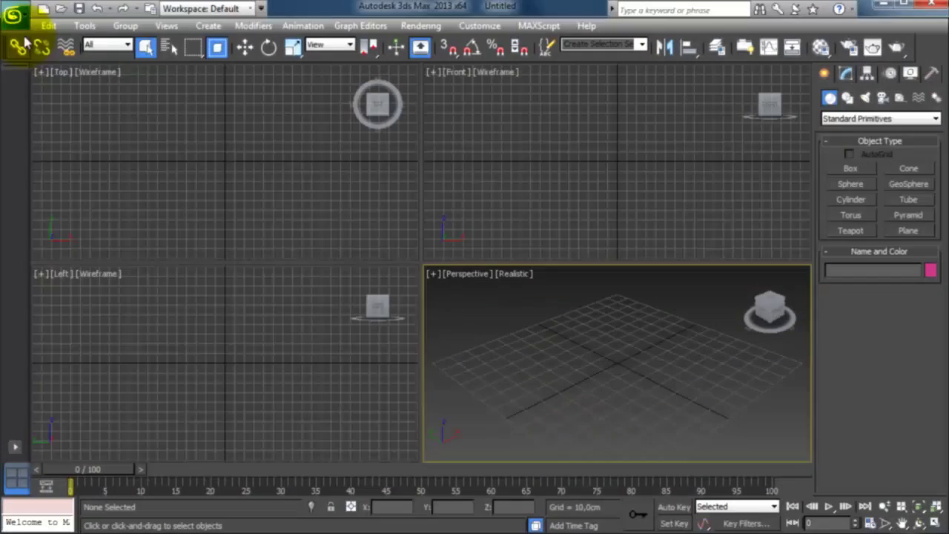
- Import vray-ies-START.obj from the Desktop with the default OBJ import options and deselect the imported objects
left_click(13, 15)
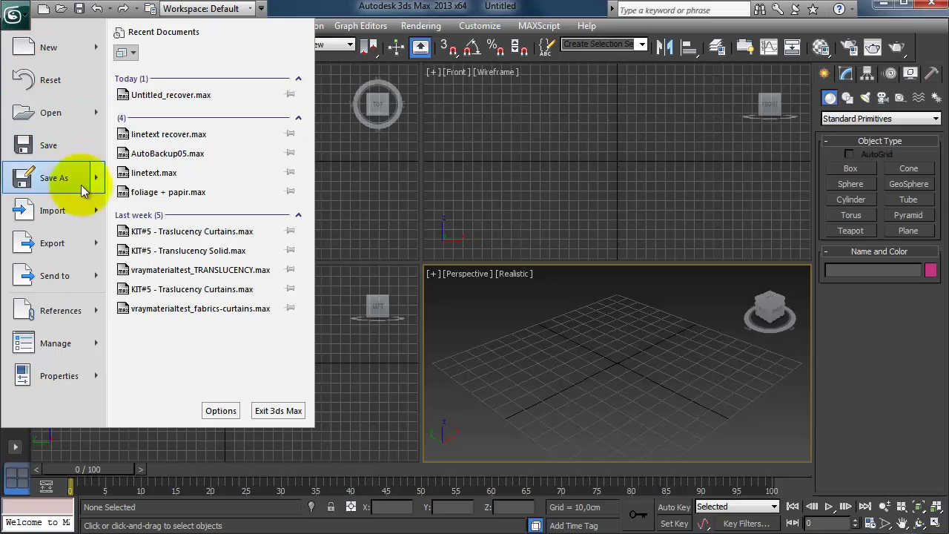
mouse_move(87, 213)
left_click(171, 87)
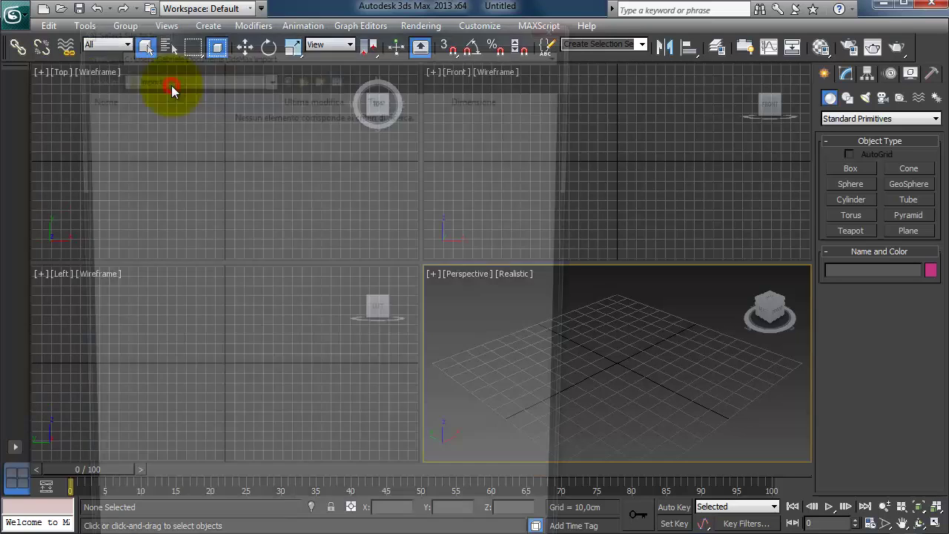
left_click(171, 76)
left_click(166, 89)
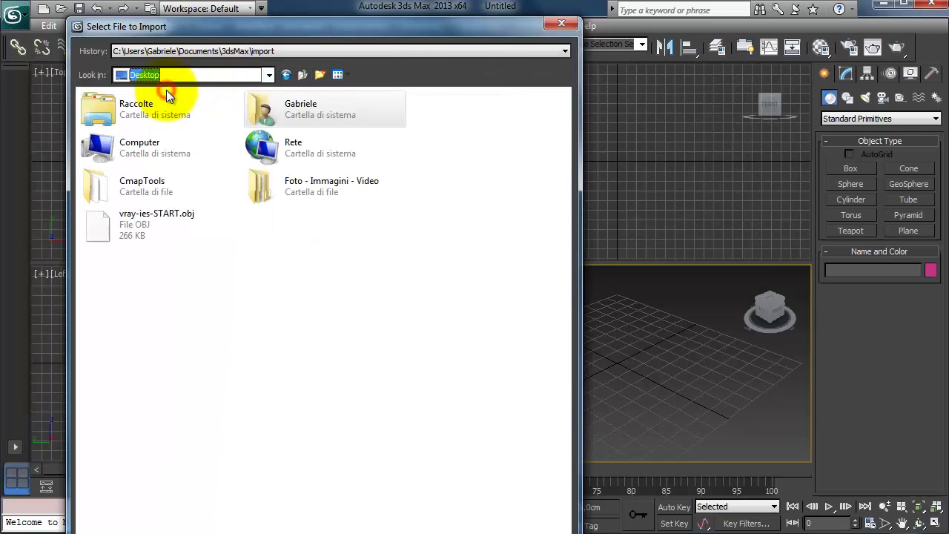
double_click(150, 220)
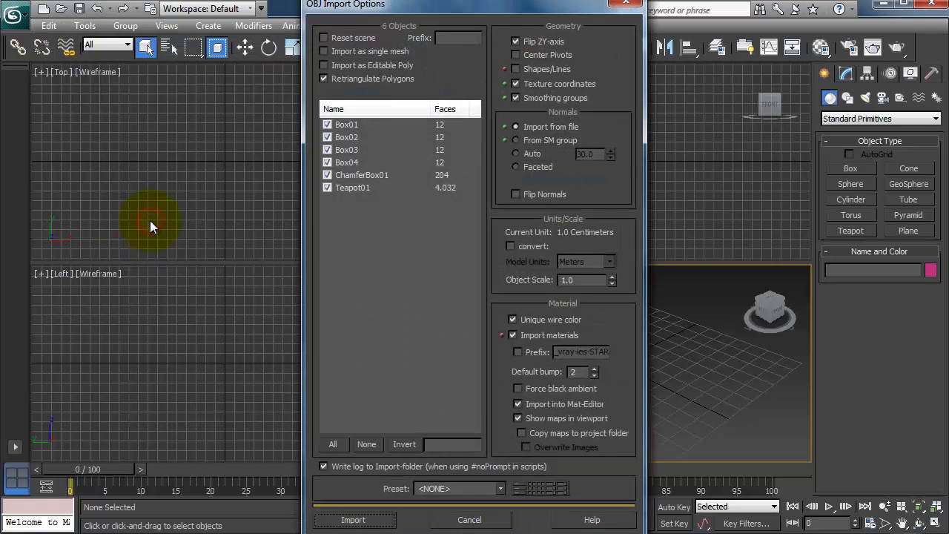
left_click(354, 520)
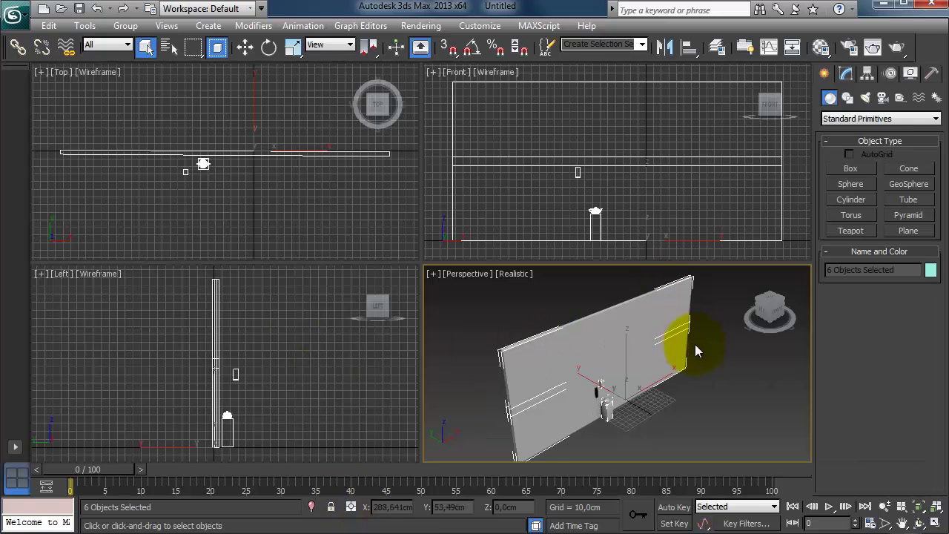
left_click(707, 363)
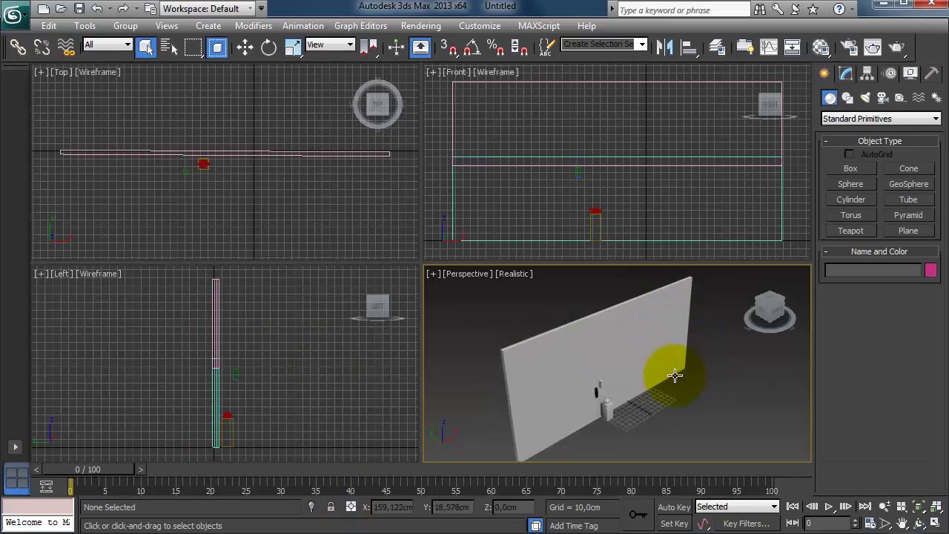
- Maximize the Perspective viewport and switch it to the Front view, then to the Back view
key("alt+w")
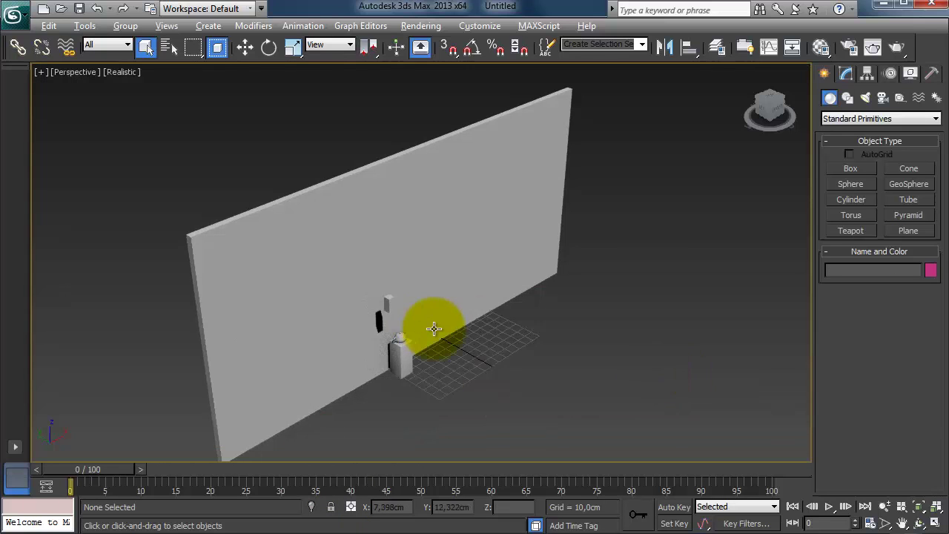
key("f")
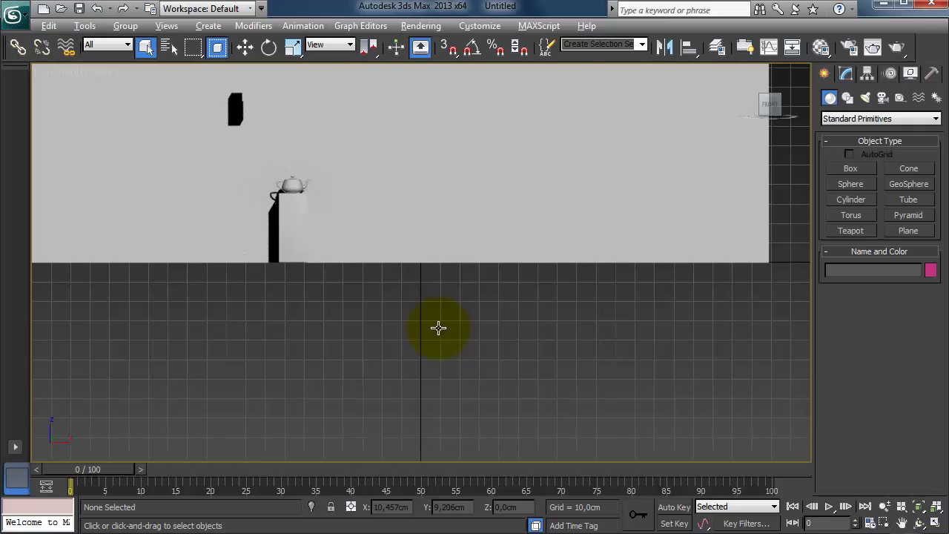
left_click(65, 72)
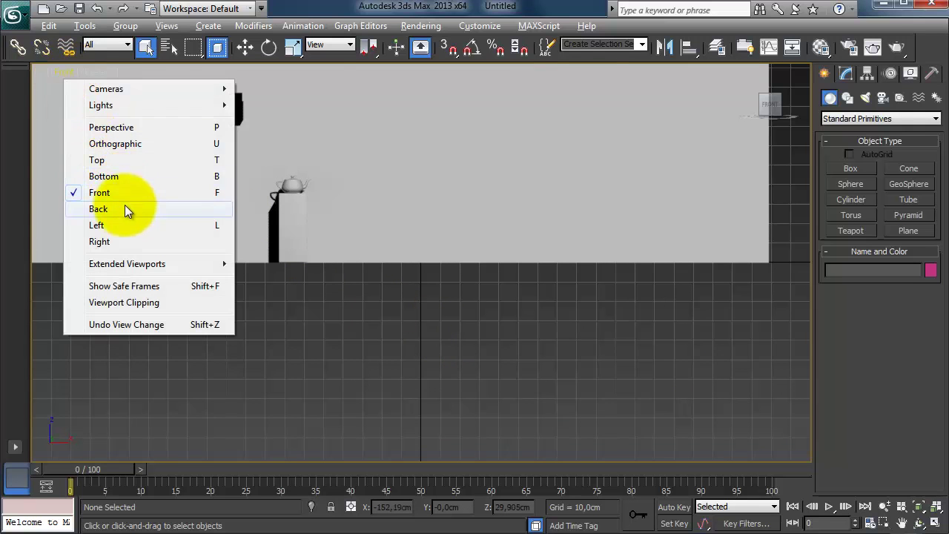
left_click(126, 208)
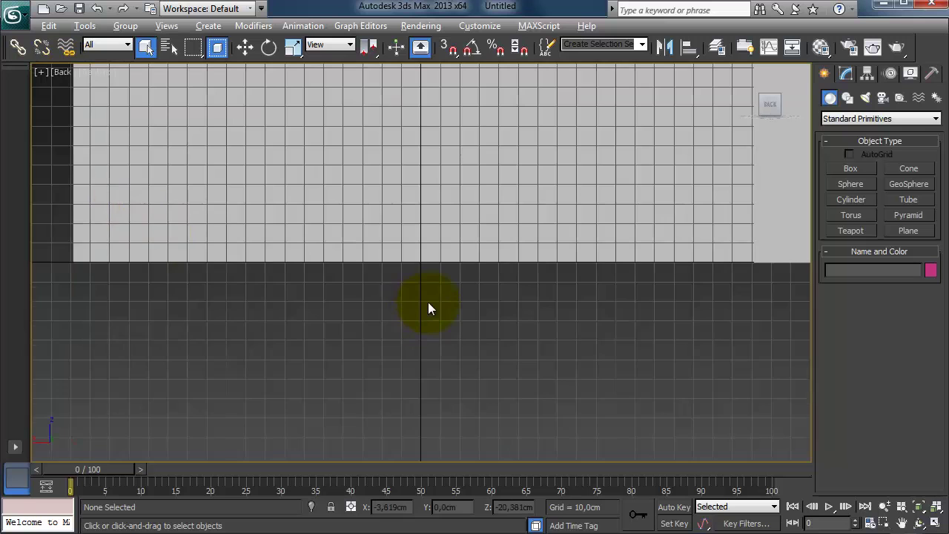
- Select the lower wall box, hide the grid in the Back viewport, and frame the whole wall
left_click(372, 226)
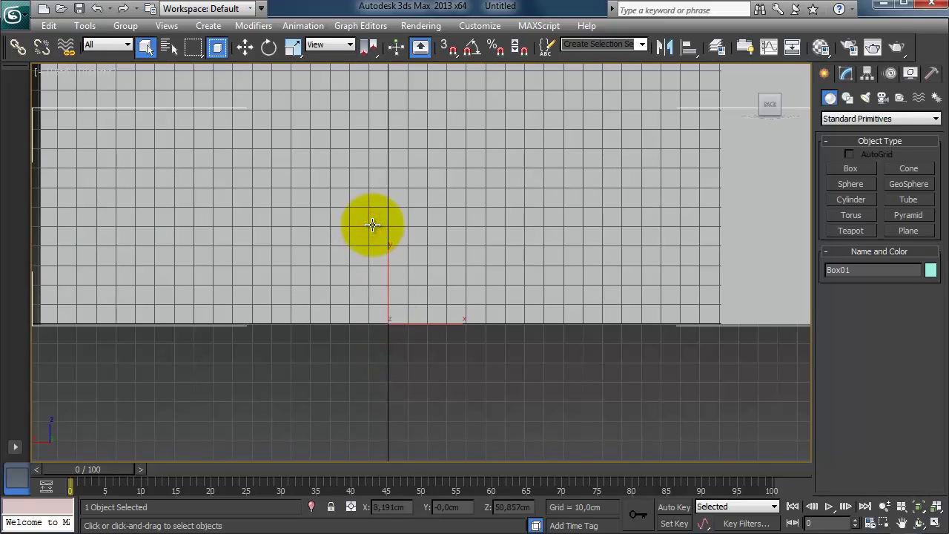
key("g")
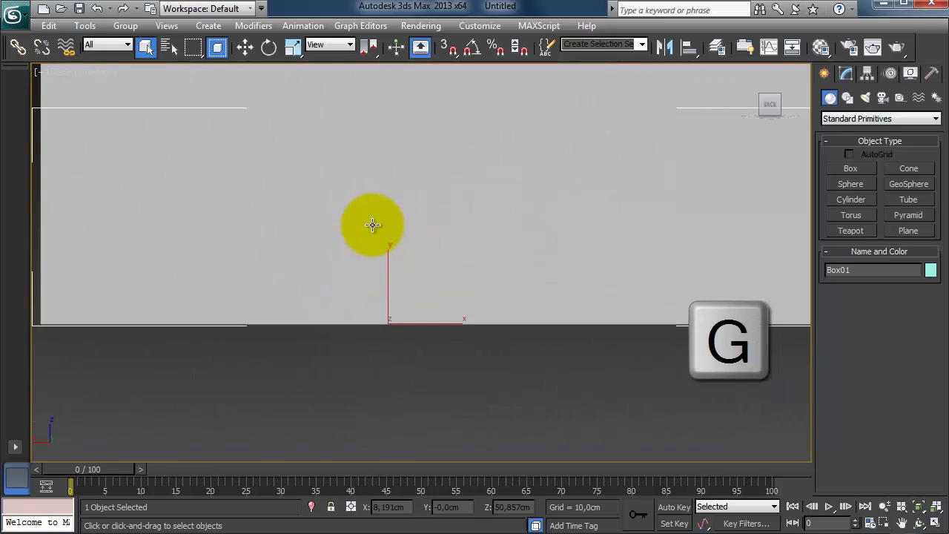
scroll(360, 275, "down", 3)
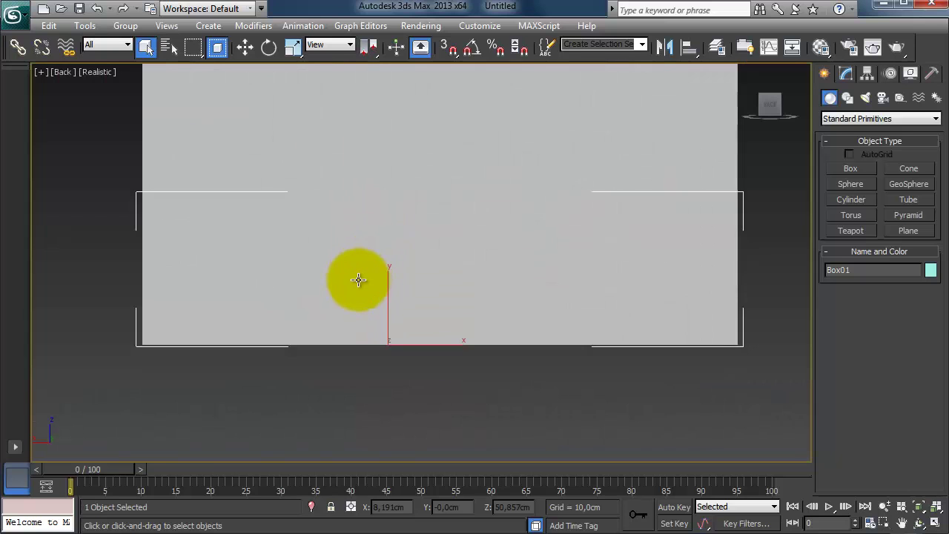
middle_click_drag(364, 269, 371, 284)
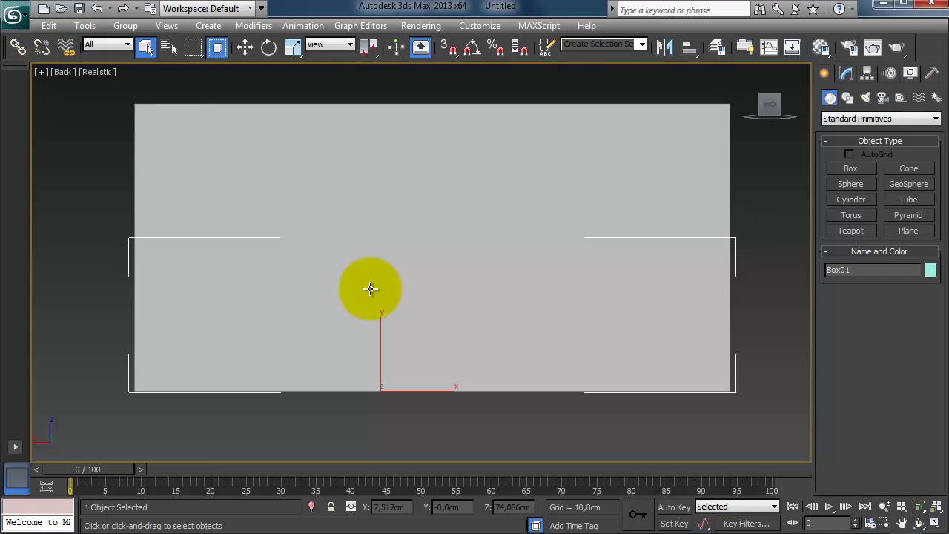
- Display the Back viewport as Wireframe and select the teapot, its pedestal and the small hanging box through the wall
left_click(96, 72)
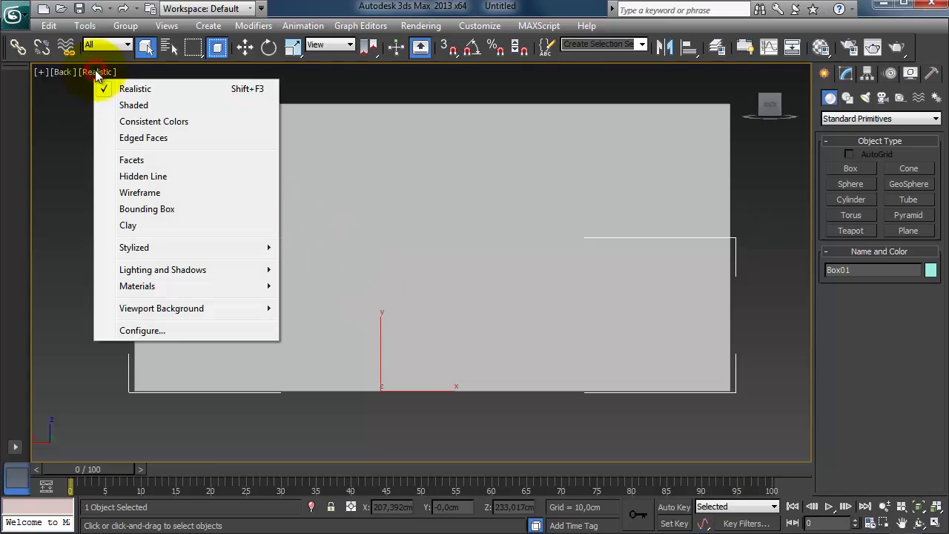
left_click(158, 192)
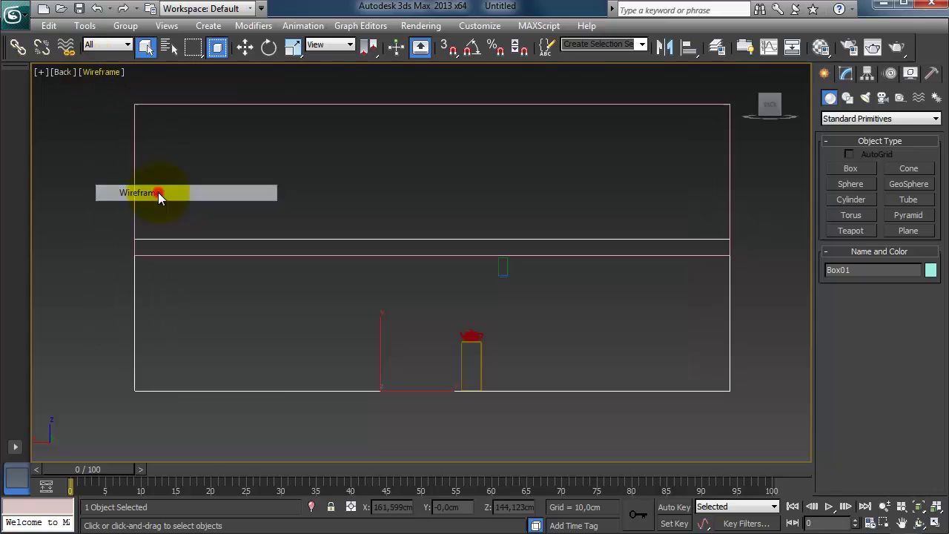
left_click_drag(442, 314, 467, 357)
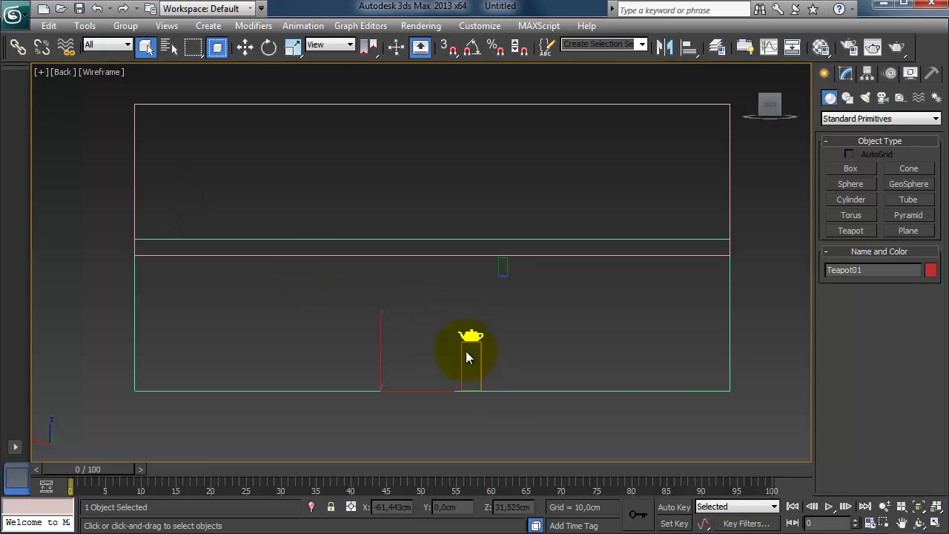
left_click(463, 359, "ctrl")
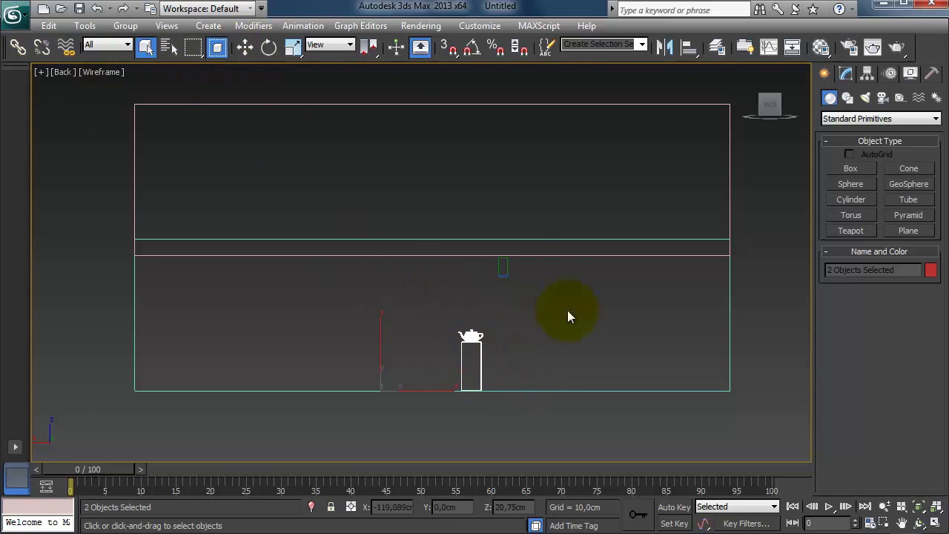
left_click(504, 266)
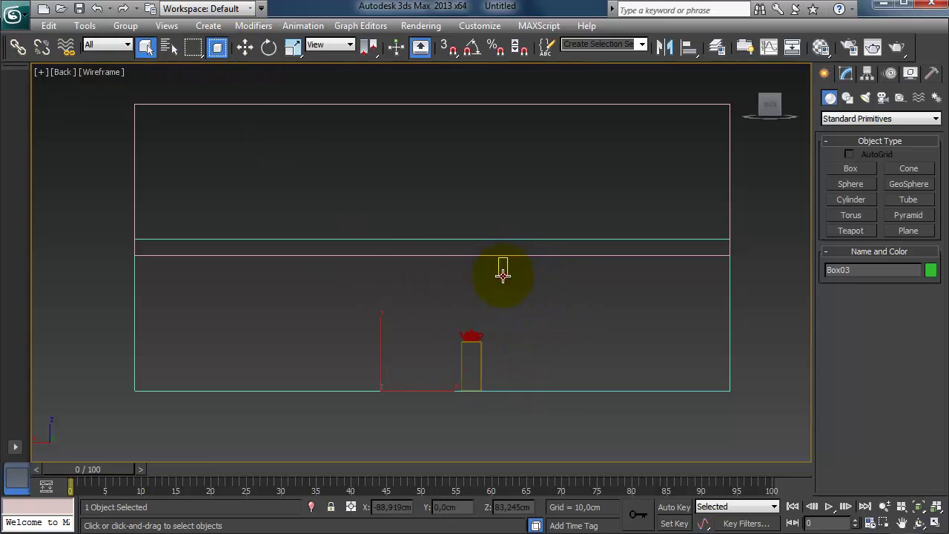
left_click(388, 254)
left_click(405, 295)
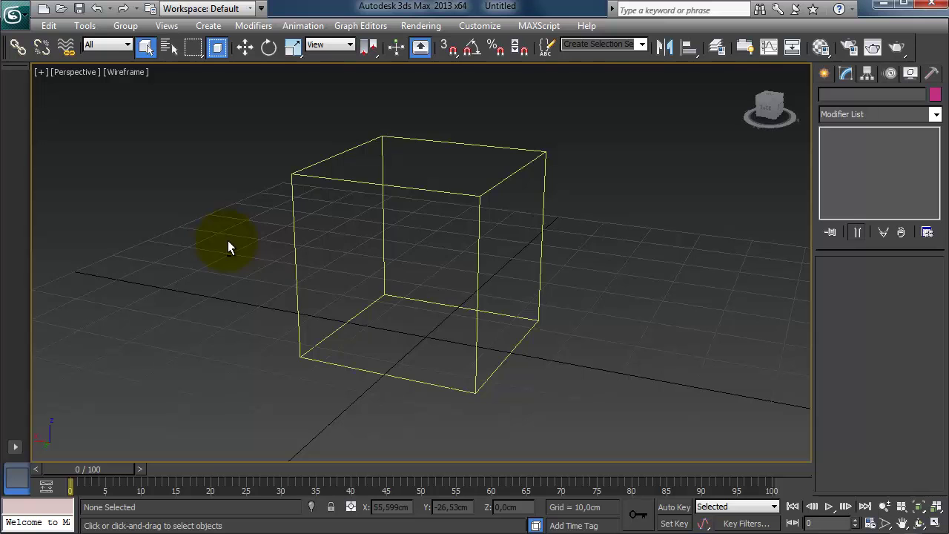
- Toggle the box's Perspective viewport between Wireframe and Realistic, then turn Edged Faces on and off
key("F3")
key("F3")
key("F3")
key("F4")
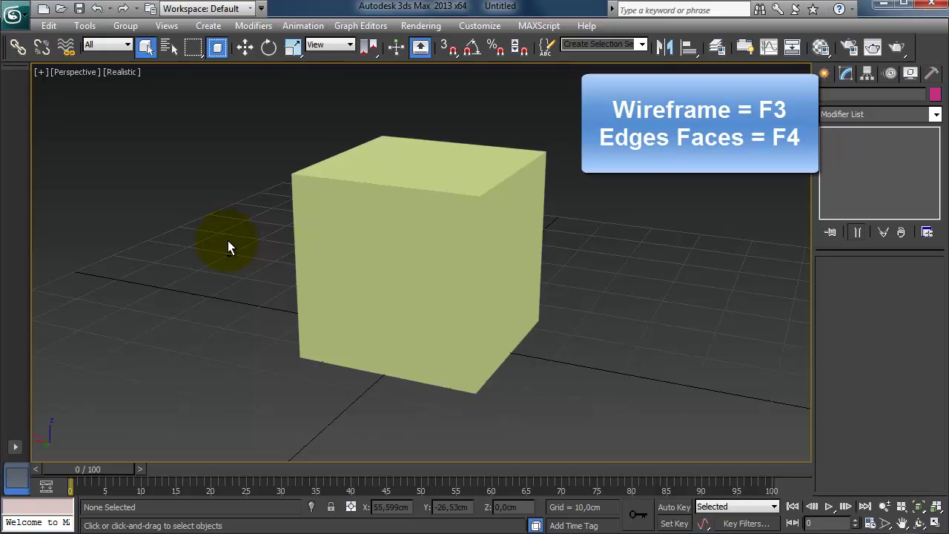
key("F4")
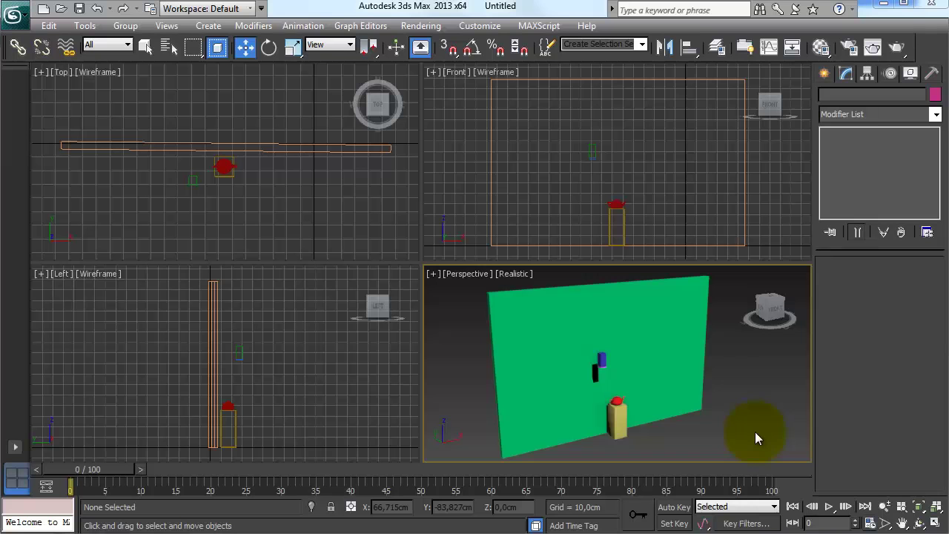
- Maximize the Perspective viewport of the coloured wall scene and frame the wall with the teapot
left_click(734, 397)
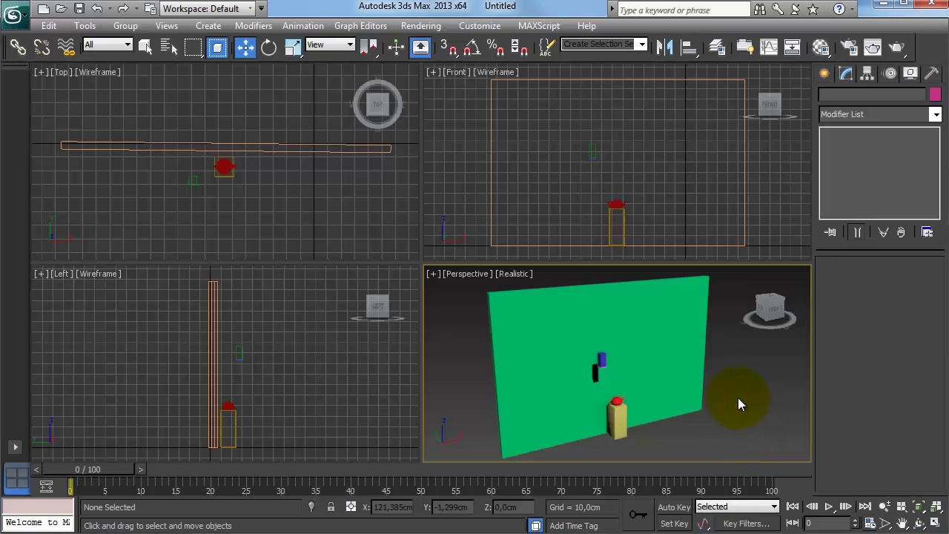
key("alt+w")
middle_click_drag(638, 374, 680, 383)
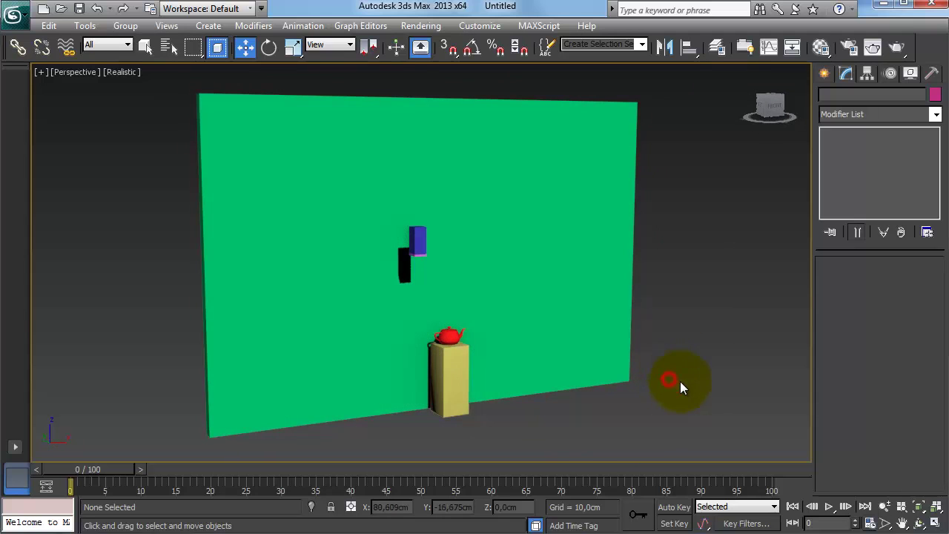
- Select the red teapot and hide it, view the scene from another angle, and unhide all objects
left_click(450, 333)
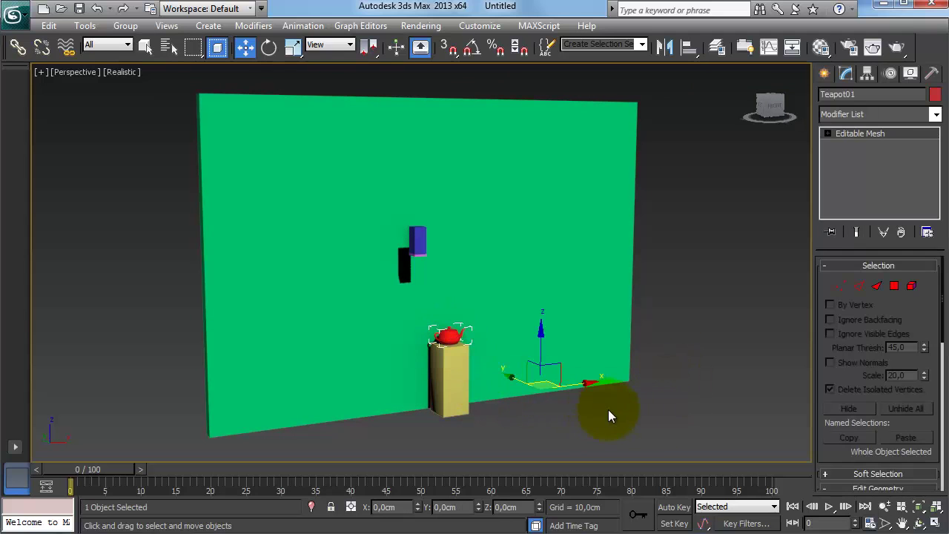
left_click(146, 46)
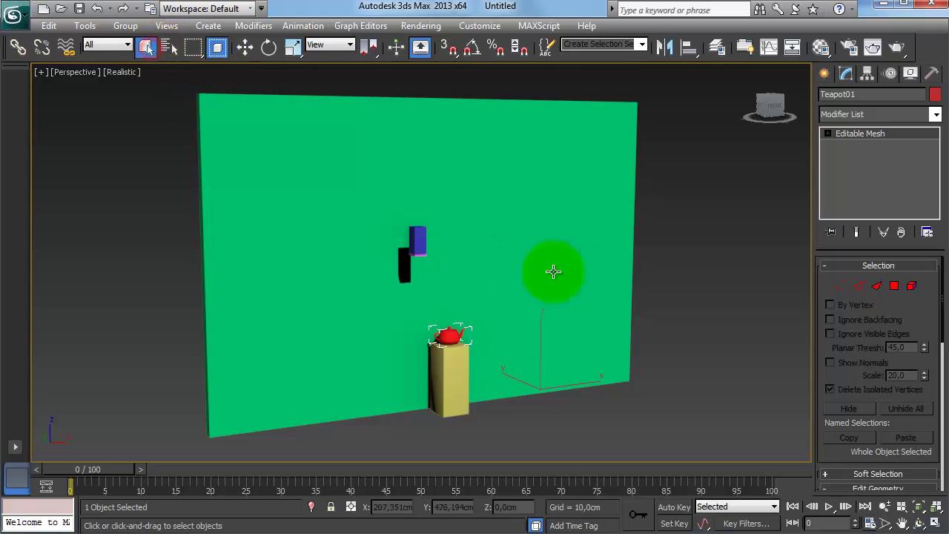
right_click(652, 343)
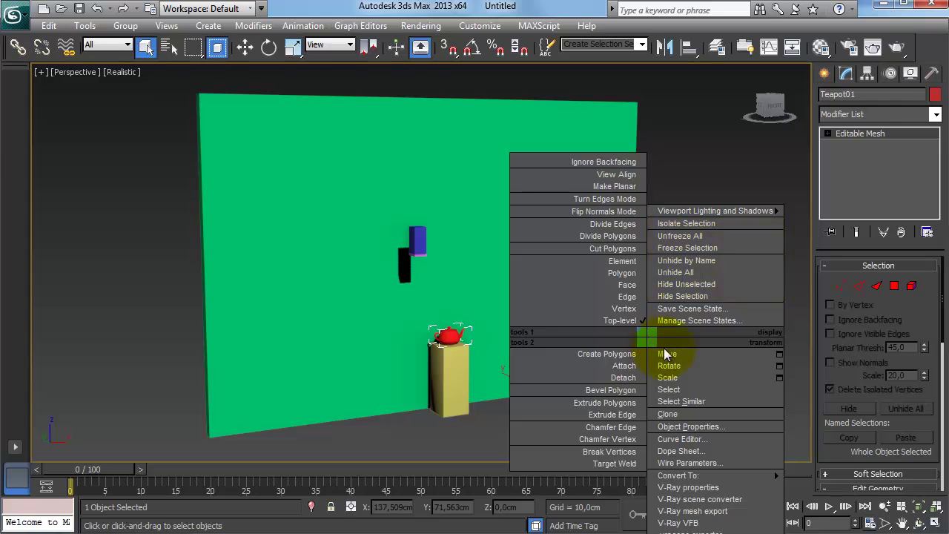
left_click(731, 295)
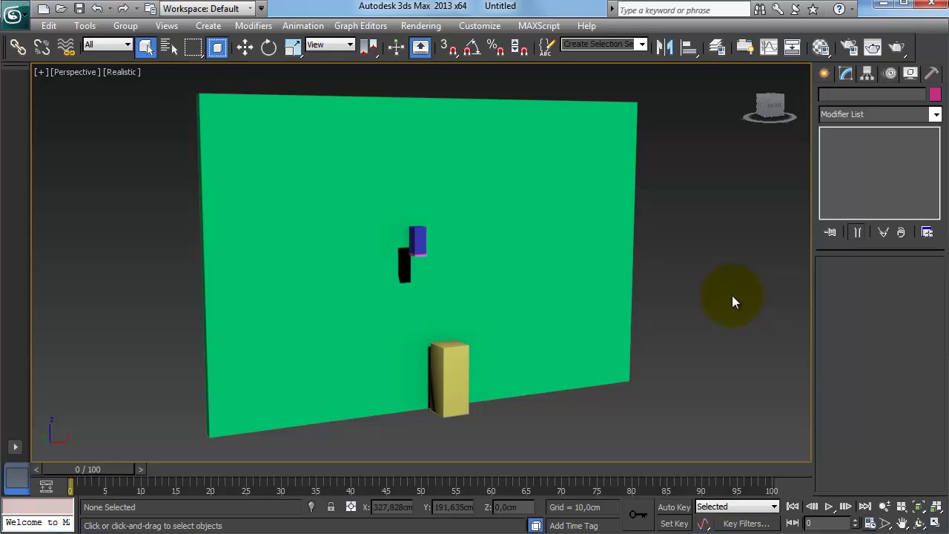
middle_click_drag(726, 303, 671, 338, "alt")
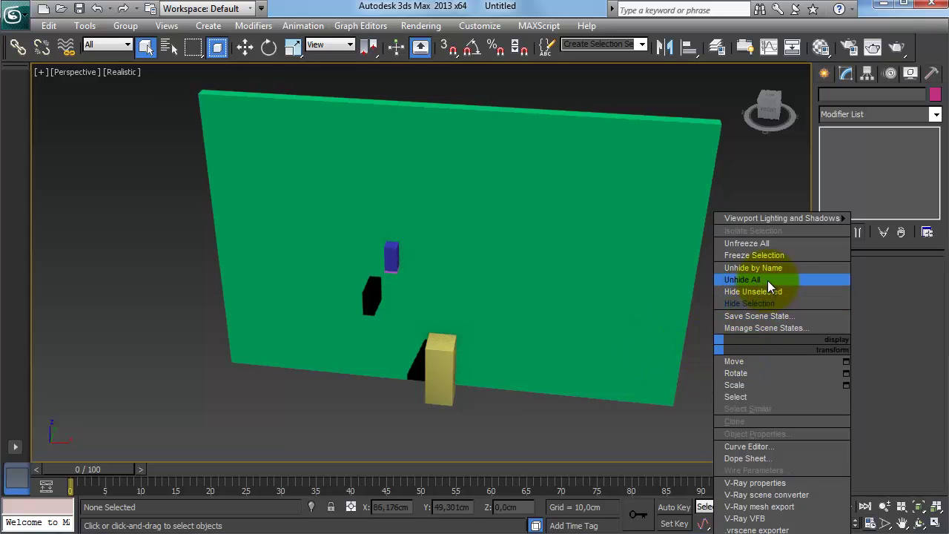
left_click(767, 280)
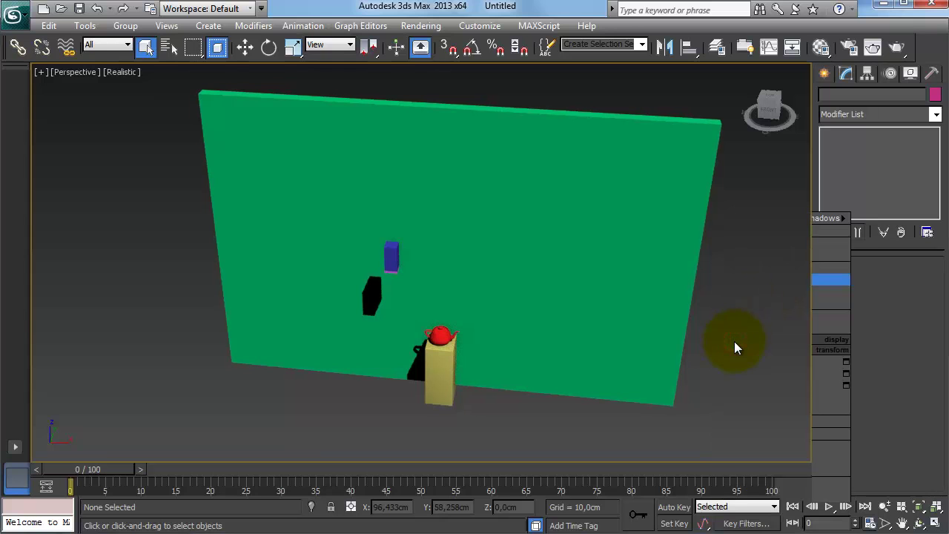
- Select the green wall and hide all unselected objects
middle_click_drag(527, 328, 511, 348, "alt")
left_click(295, 258)
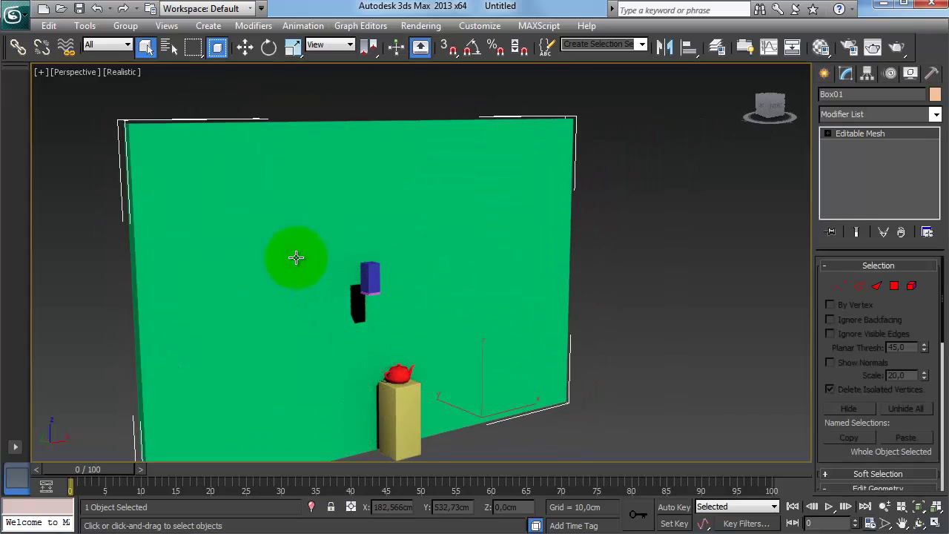
right_click(296, 257)
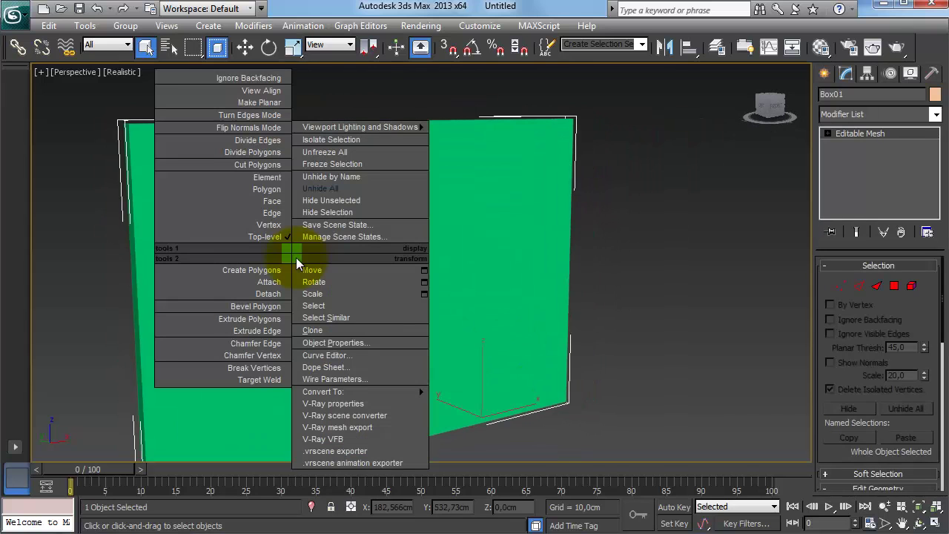
left_click(352, 200)
- Unhide all objects in the wall scene and clear the selection
middle_click_drag(354, 198, 396, 217)
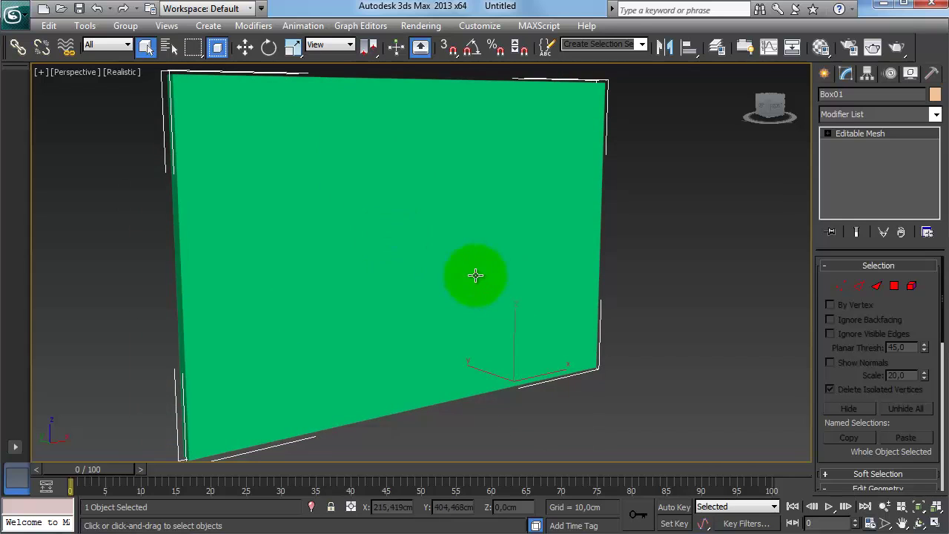
middle_click_drag(554, 293, 452, 288, "alt")
right_click(451, 284)
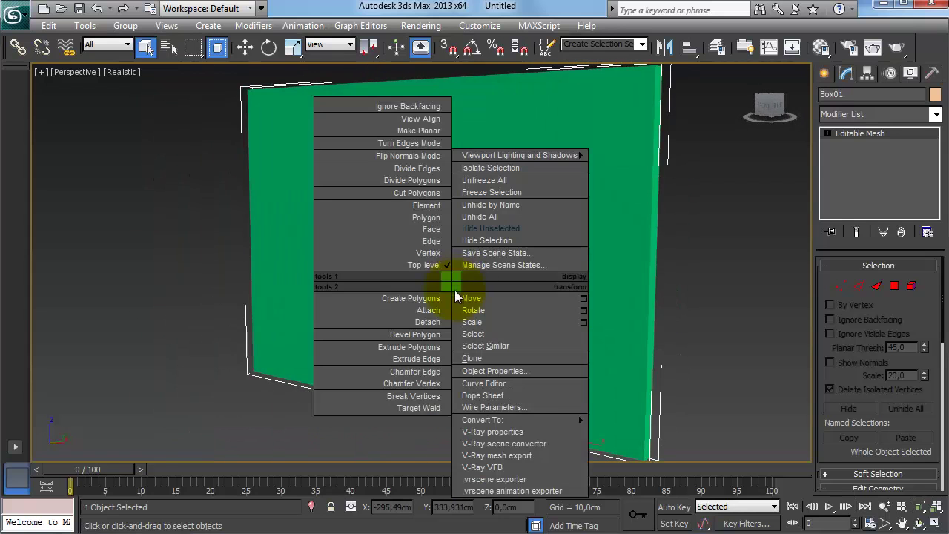
left_click(481, 216)
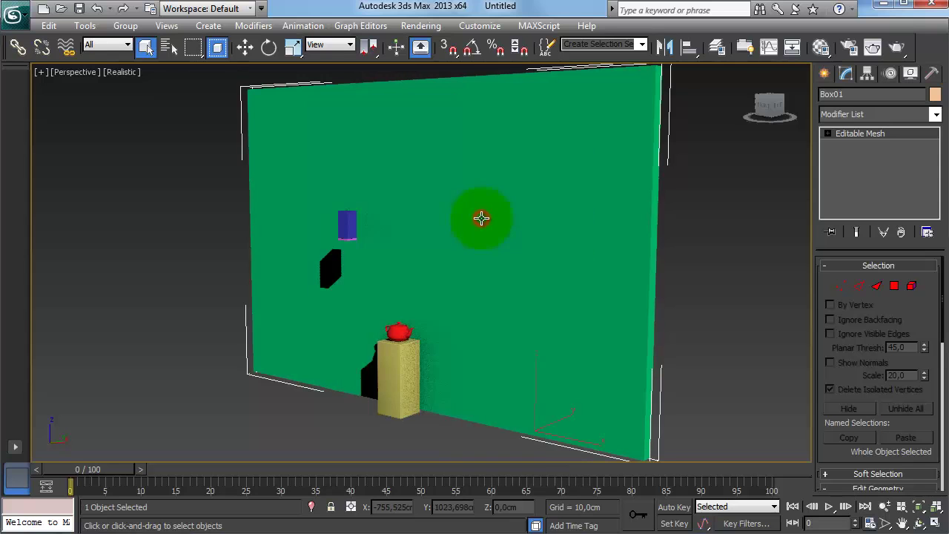
middle_click_drag(582, 259, 579, 284, "alt")
left_click(694, 305)
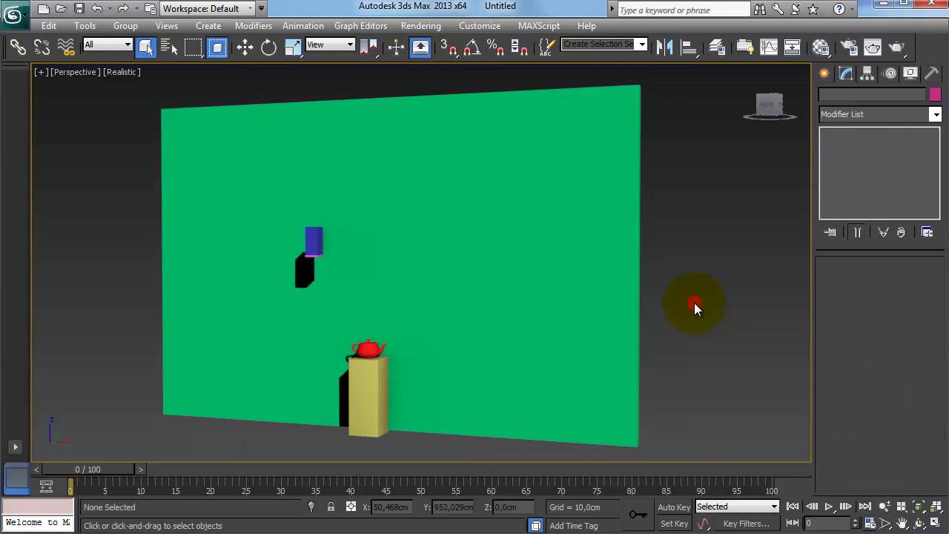
- Select the red teapot on the pedestal and freeze it
left_click(369, 348)
right_click(371, 350)
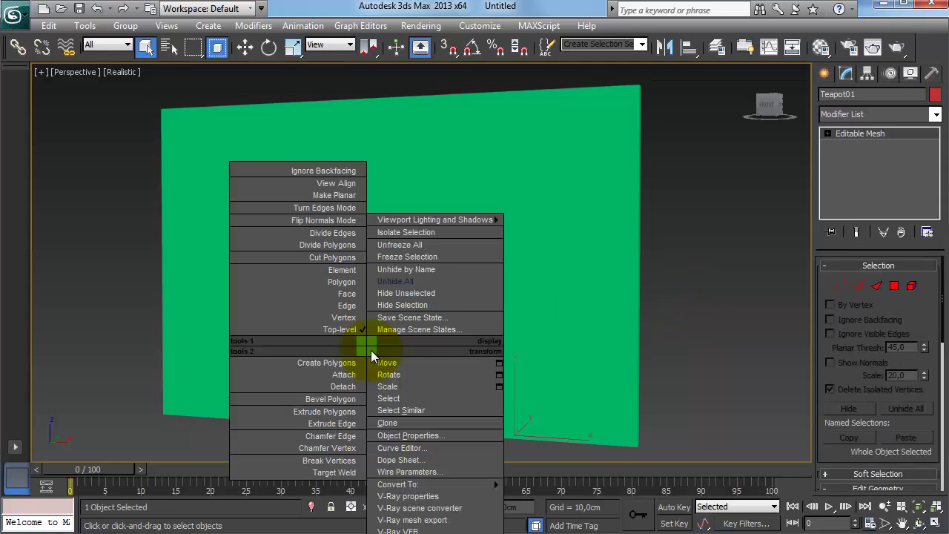
left_click(451, 258)
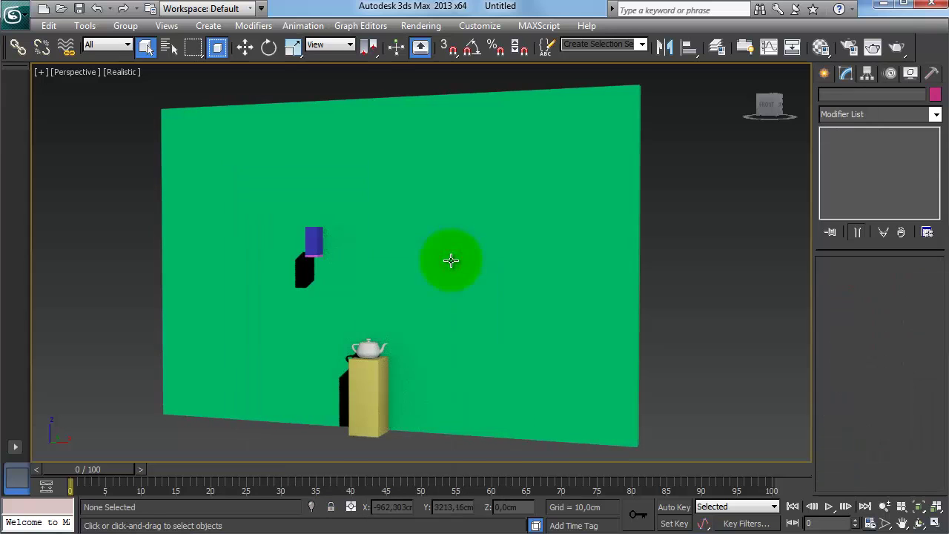
- Try to select the frozen teapot, and select the pedestal and the small wall boxes for comparison
left_click(364, 343)
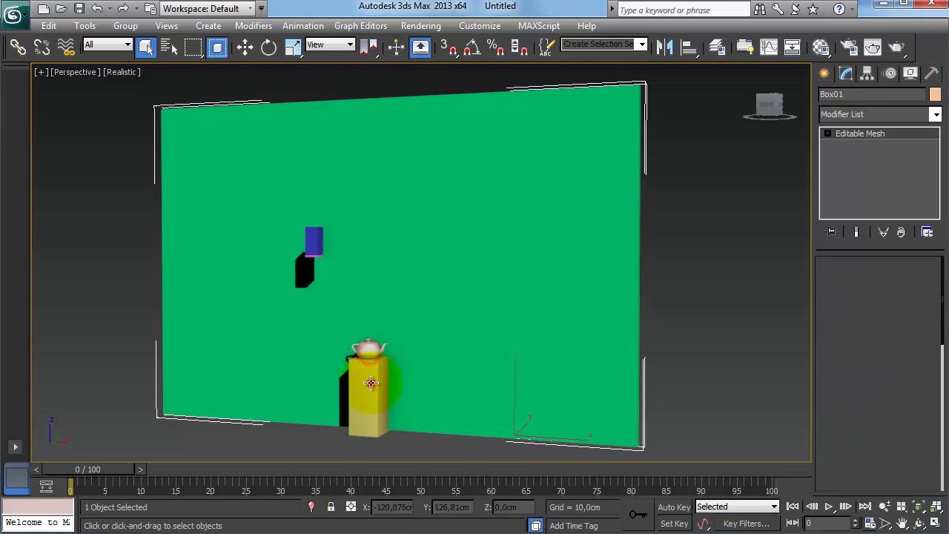
left_click(371, 381)
left_click(315, 256)
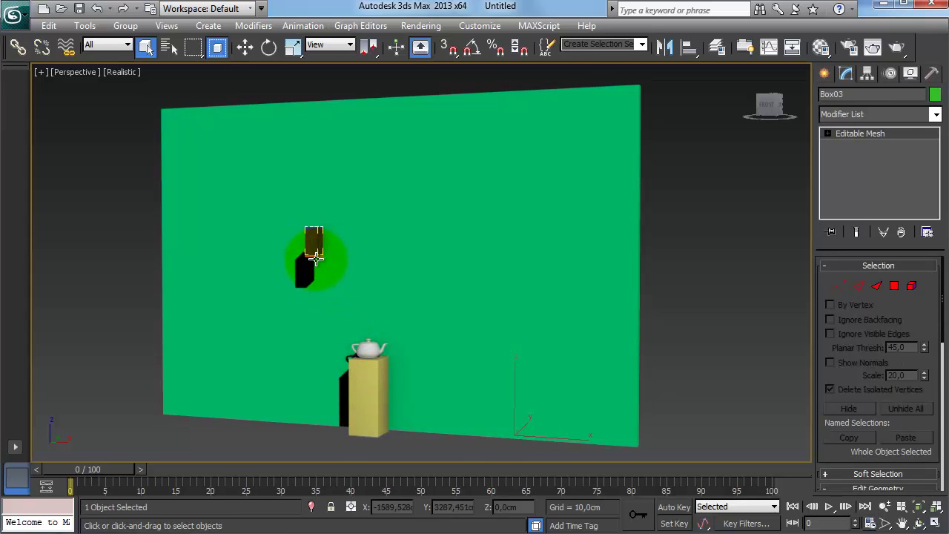
left_click(315, 256)
left_click(315, 256)
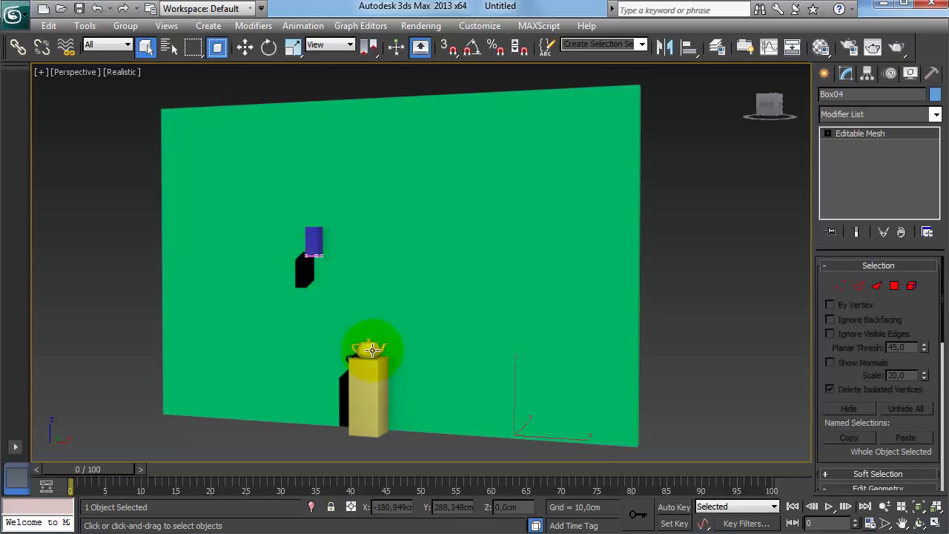
left_click(373, 350)
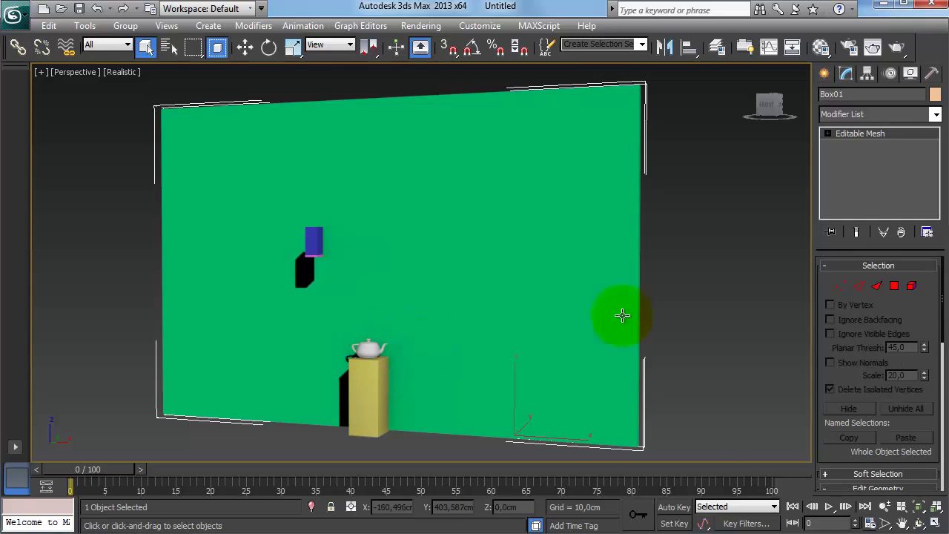
- Unfreeze all objects, then check that the teapot and the yellow pedestal can be selected
right_click(671, 280)
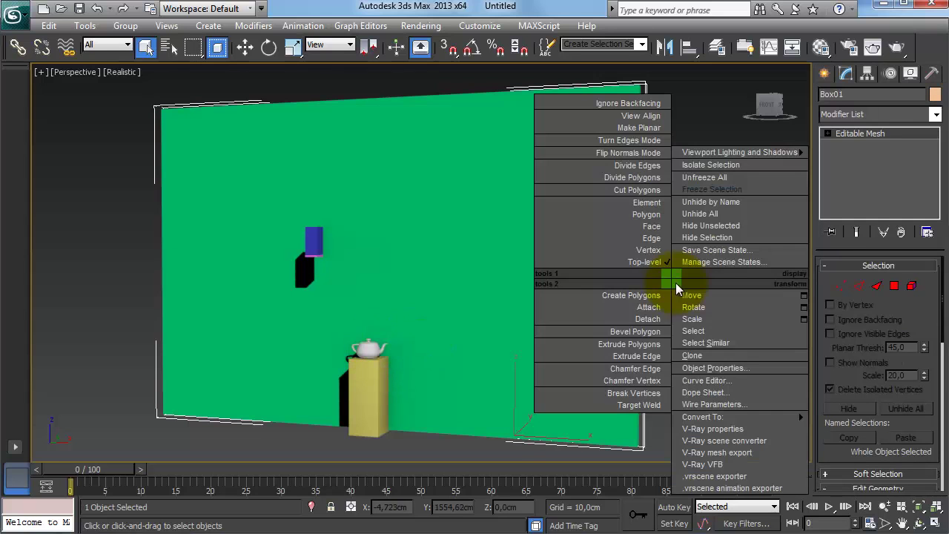
left_click(708, 180)
left_click(371, 350)
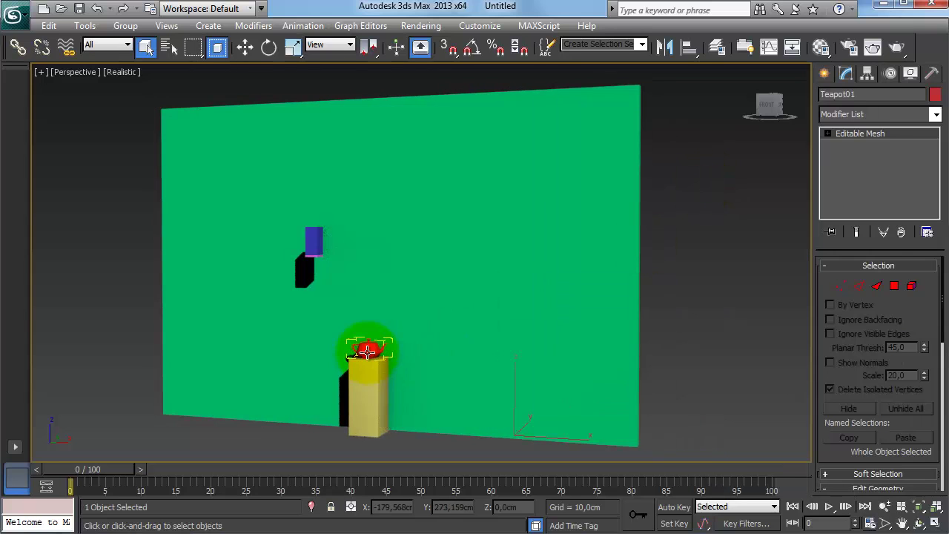
left_click(368, 401)
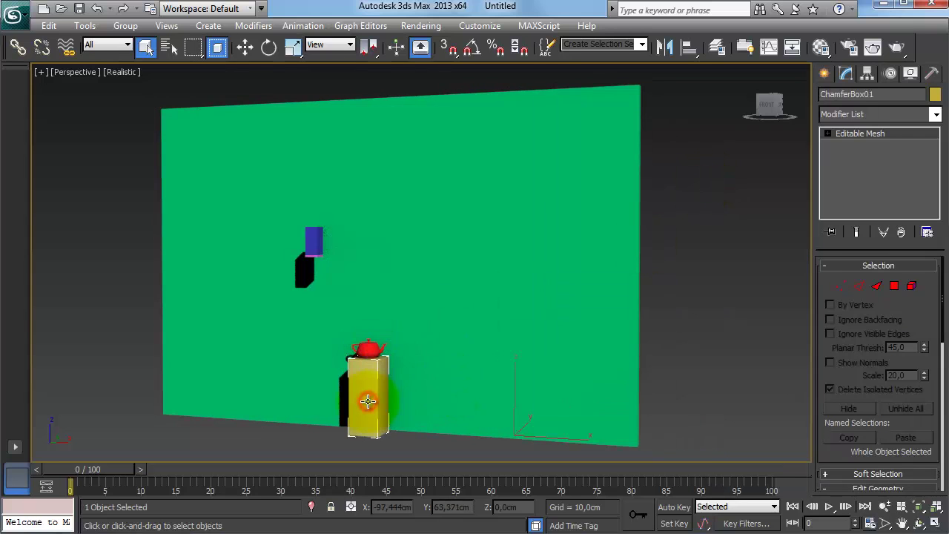
left_click(365, 346)
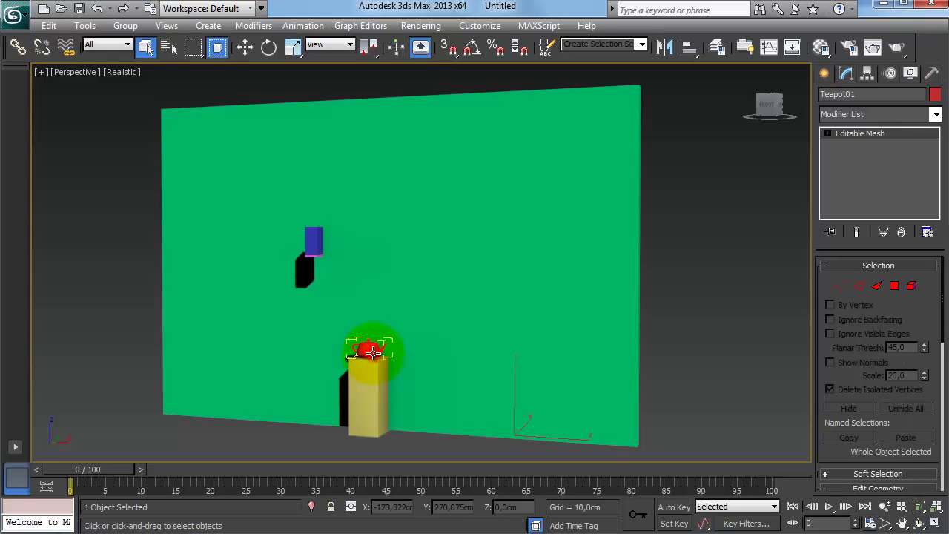
- Select the yellow pedestal under the teapot and isolate it
left_click(374, 382)
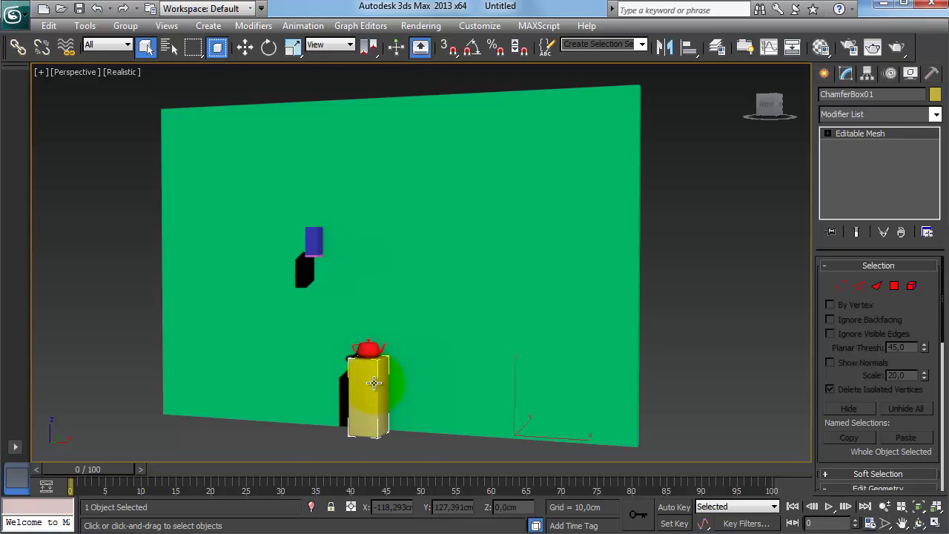
right_click(373, 382)
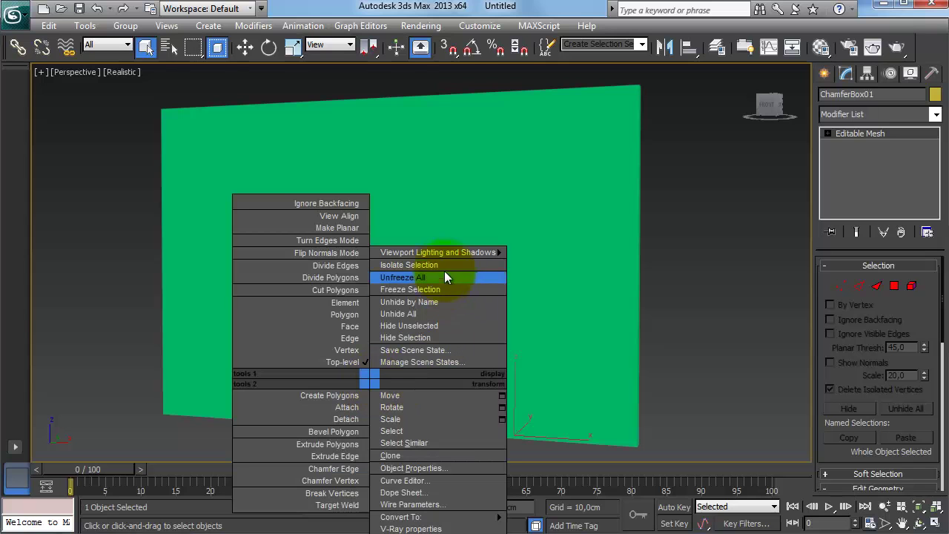
left_click(443, 265)
- Clear the selection and examine the isolated pedestal from another angle and at different distances
middle_click_drag(440, 269, 364, 318, "alt")
scroll(429, 290, "down", 4)
scroll(428, 290, "up", 2)
left_click(504, 263)
scroll(501, 257, "down", 4)
scroll(501, 257, "up", 3)
scroll(501, 257, "down", 4)
scroll(501, 258, "up", 3)
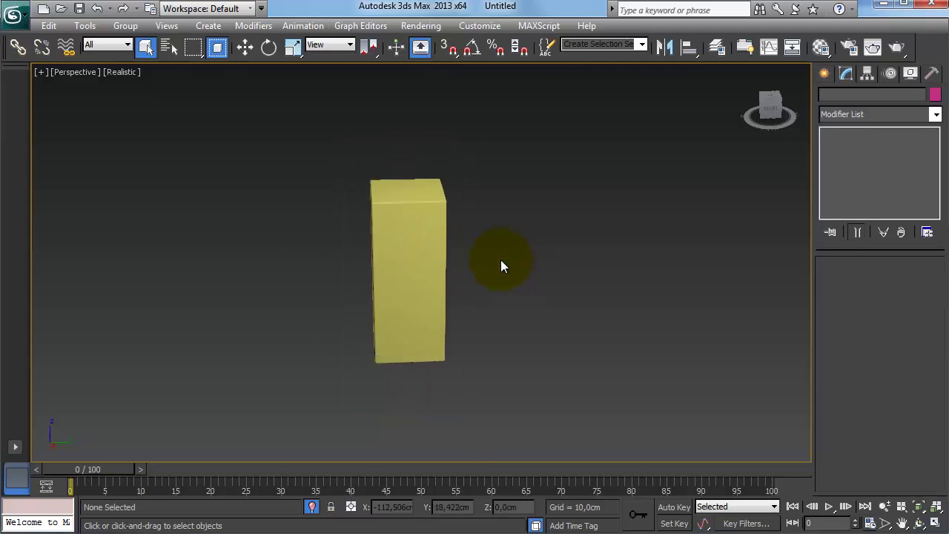
scroll(500, 259, "up", 3)
scroll(501, 260, "down", 2)
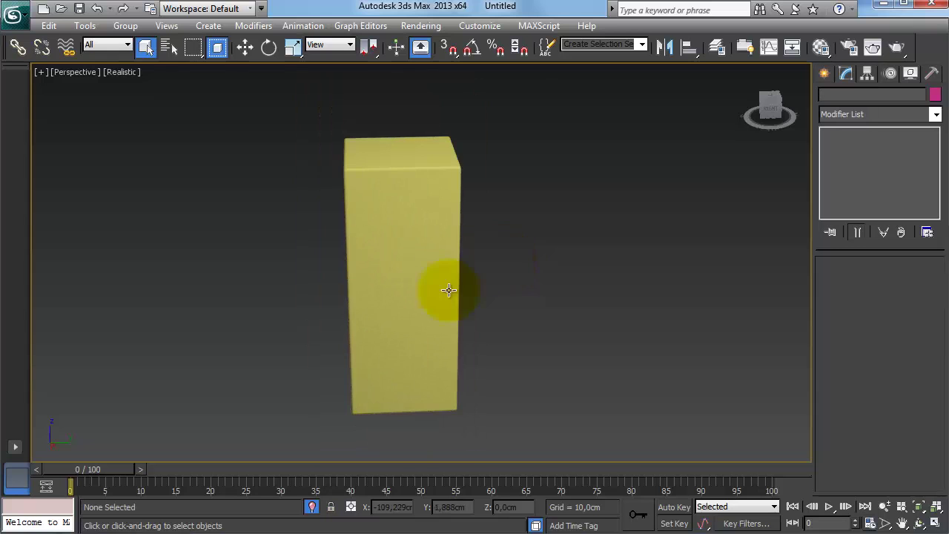
- Exit isolation mode and view the whole wall scene
left_click(312, 509)
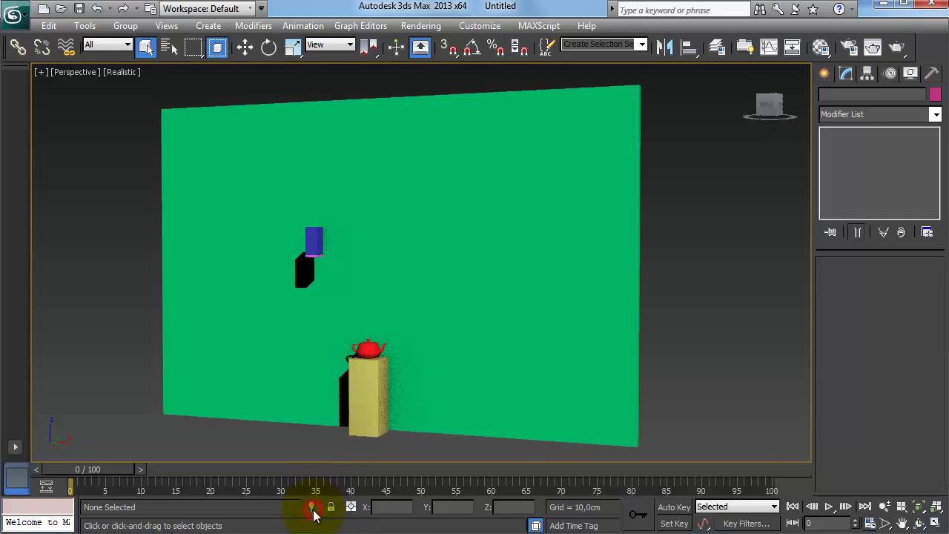
scroll(457, 312, "down", 3)
scroll(457, 311, "up", 3)
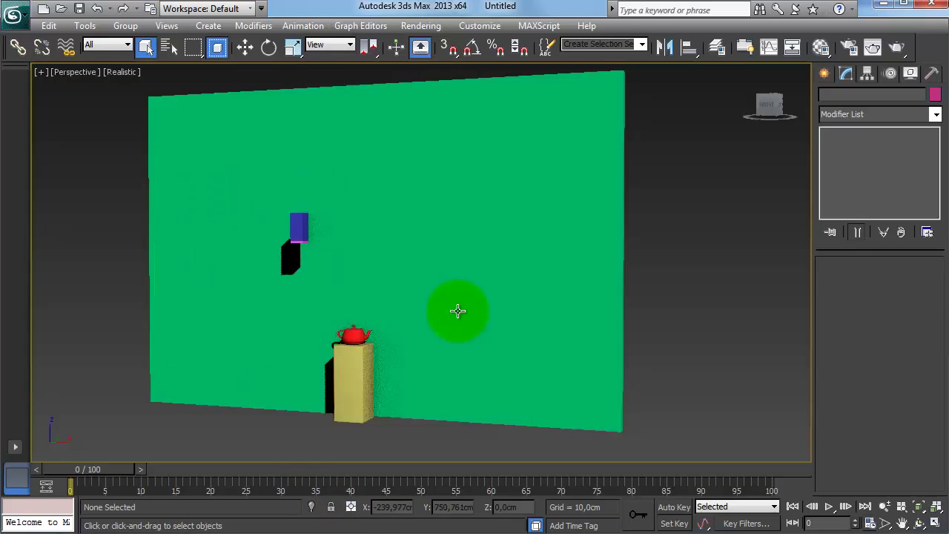
middle_click_drag(457, 311, 479, 316, "alt")
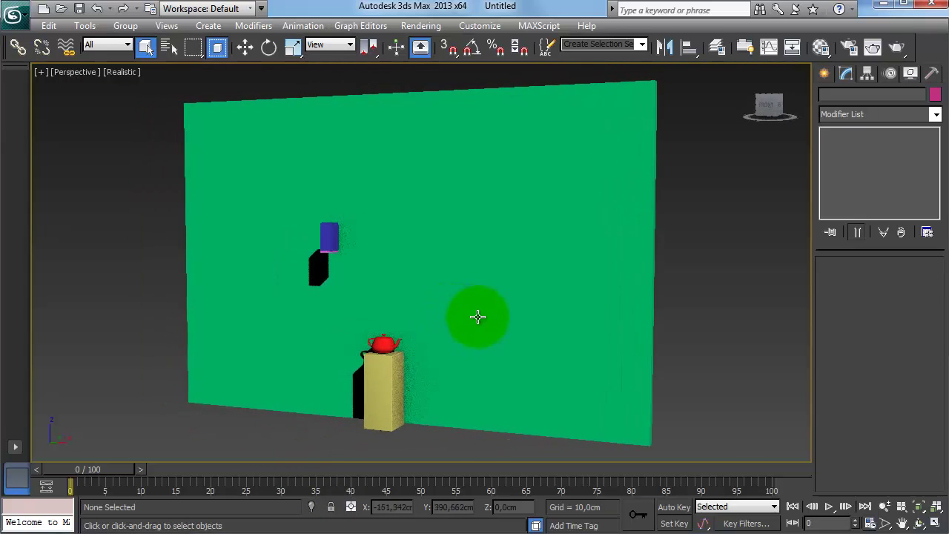